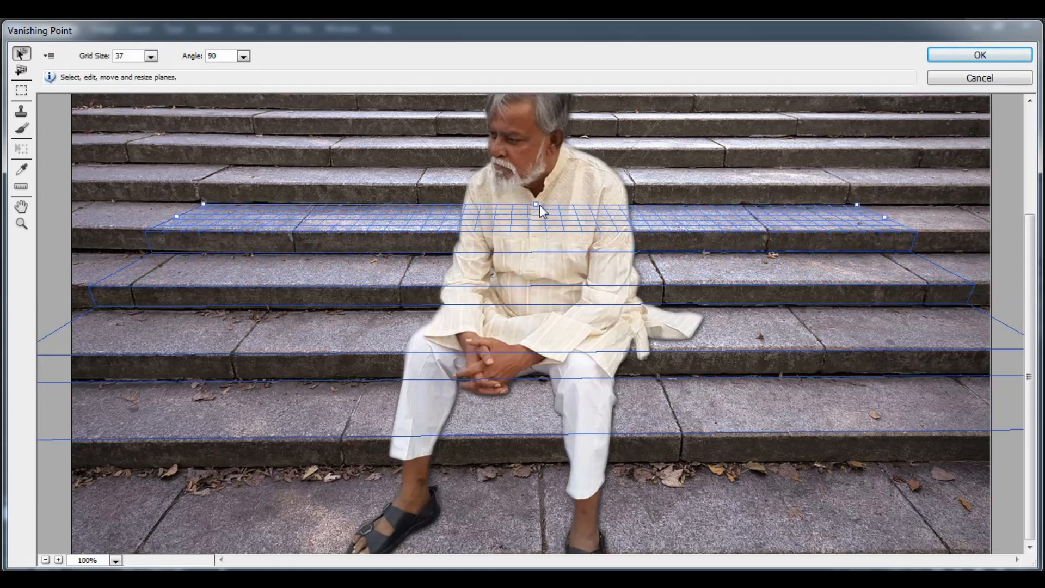
Tear off a perpendicular plane from the tread plane's back edge, covering the riser behind the man's collar.
{"action": "key", "text": "c"}
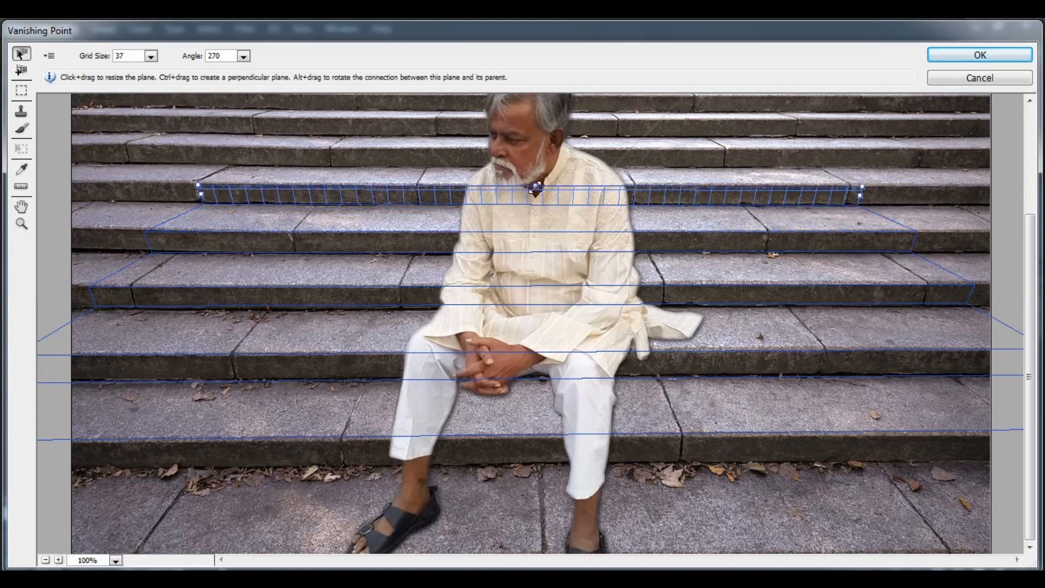
{"action": "key", "text": "c"}
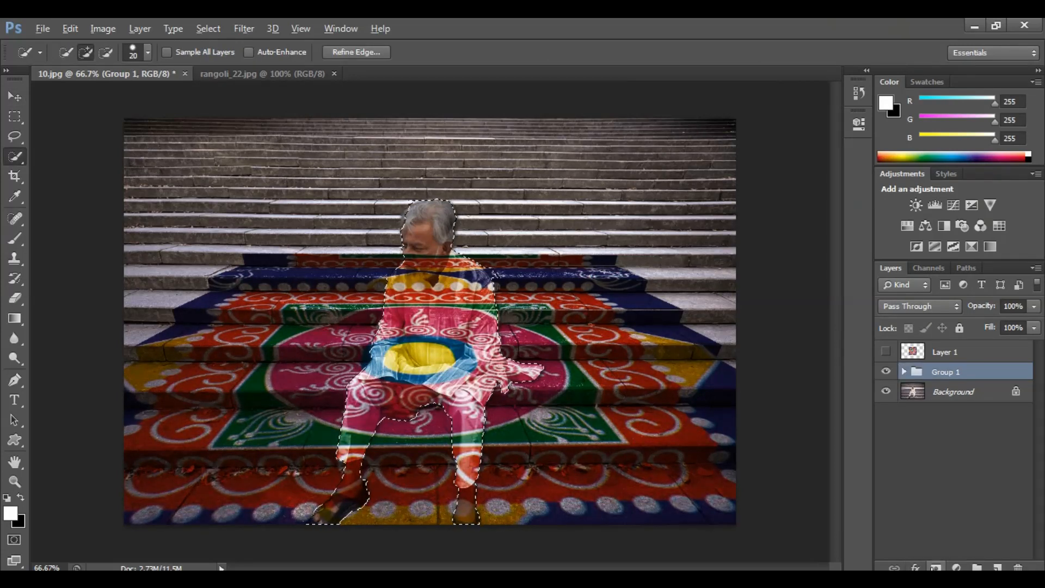
Add a layer mask to Group 1 using the active selection around the seated man.
{"action": "left_click", "coordinate": [936, 568]}
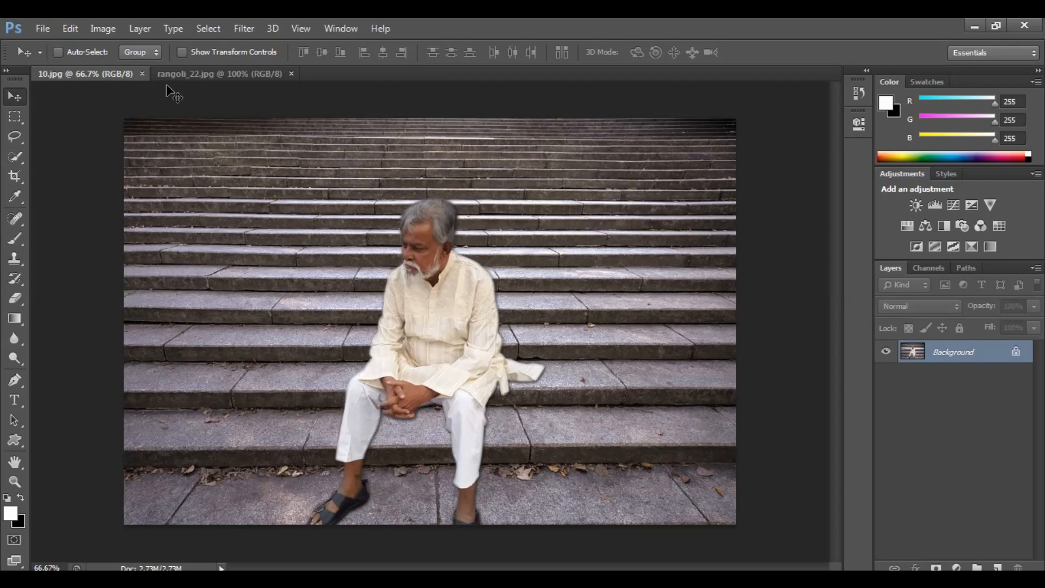
Check the rangoli_22.jpg artwork, return to 10.jpg and open the Vanishing Point filter on it.
{"action": "left_click", "coordinate": [184, 78]}
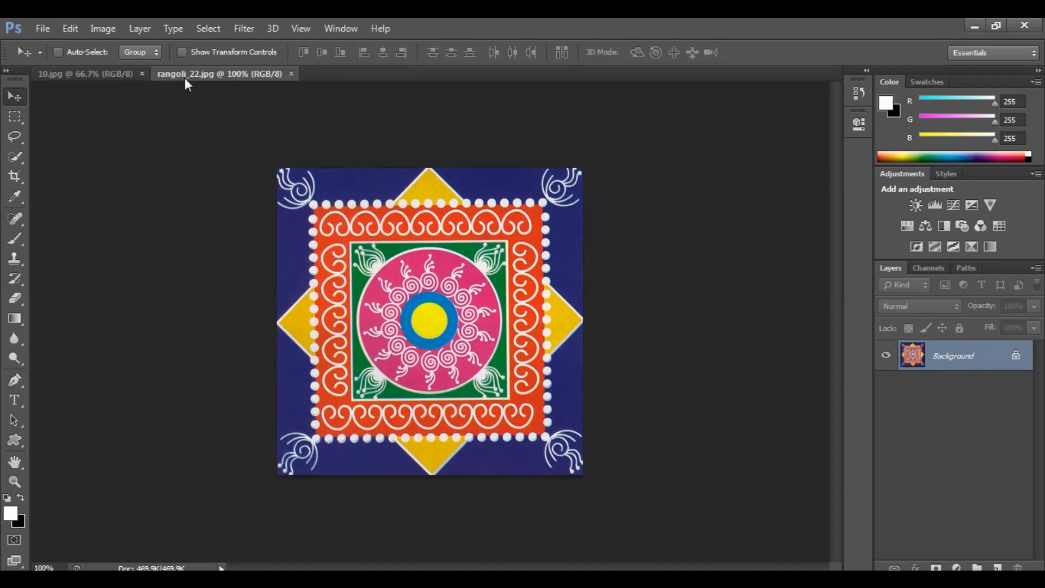
{"action": "left_click", "coordinate": [124, 73]}
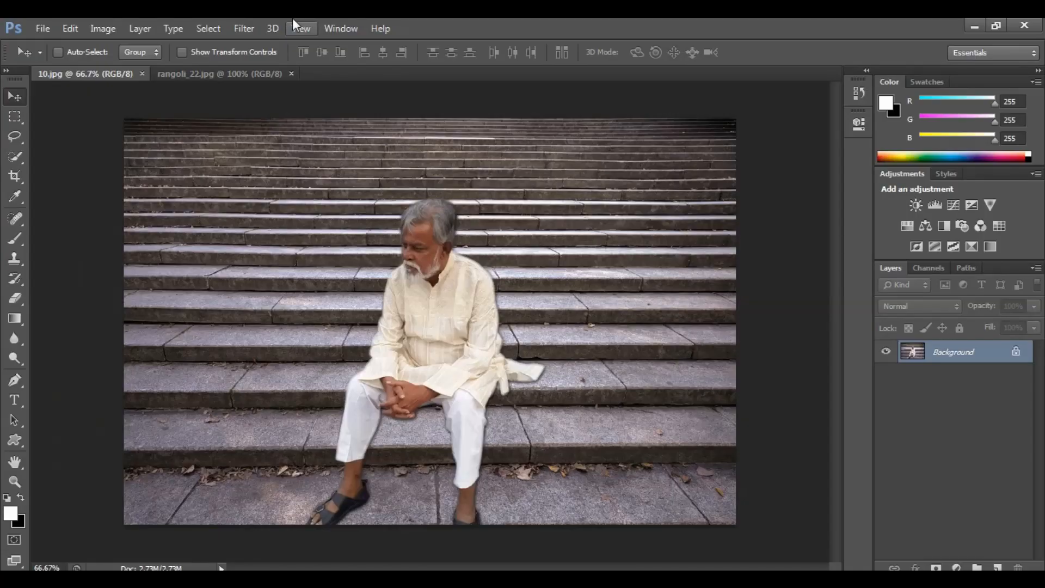
{"action": "left_click", "coordinate": [248, 31]}
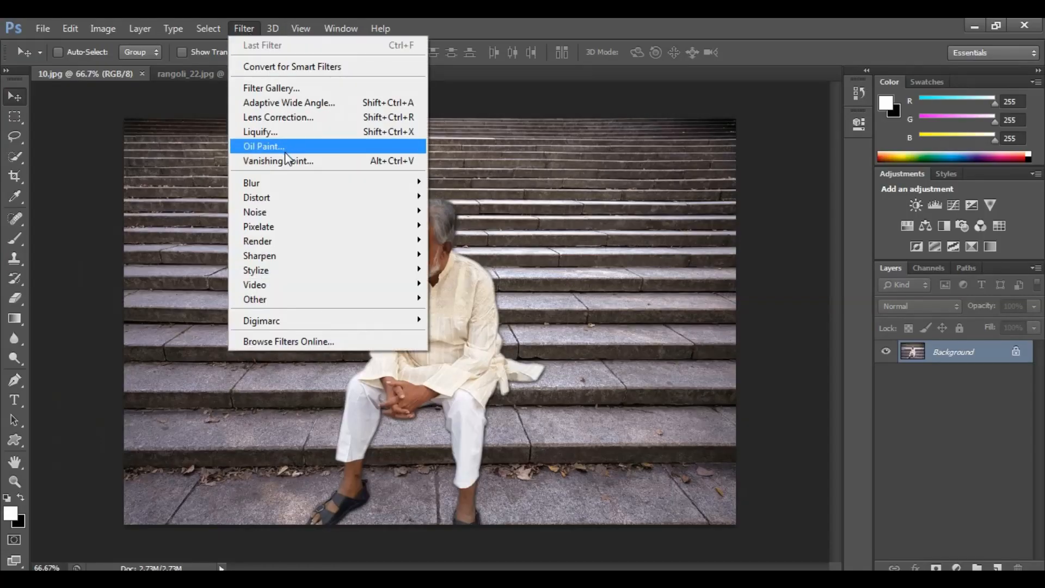
{"action": "left_click", "coordinate": [283, 161]}
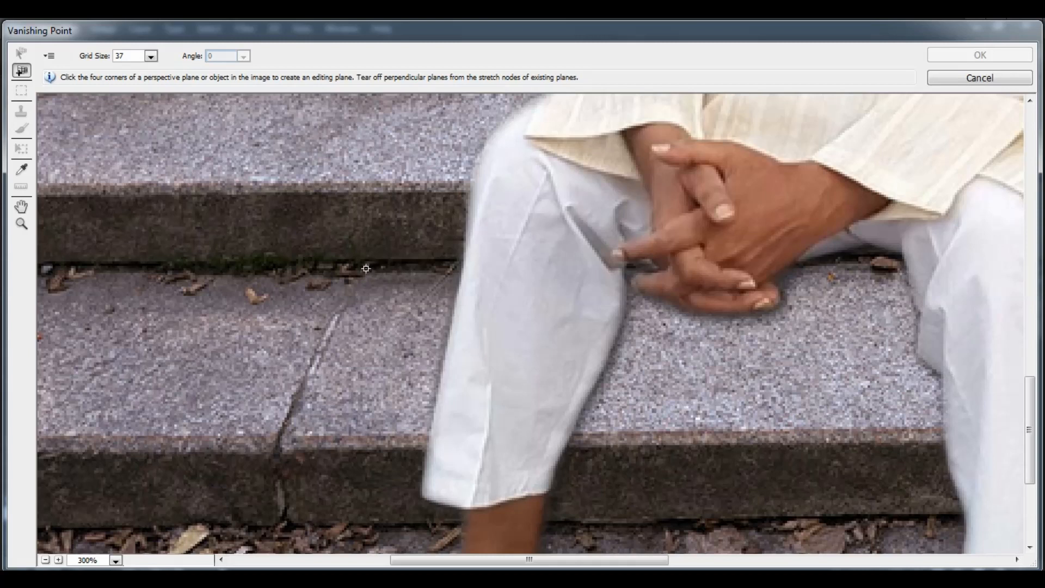
Create a four-corner perspective plane on the lowest step's tread, matching the slab between the two joints around the man's legs.
{"action": "left_click", "coordinate": [366, 268]}
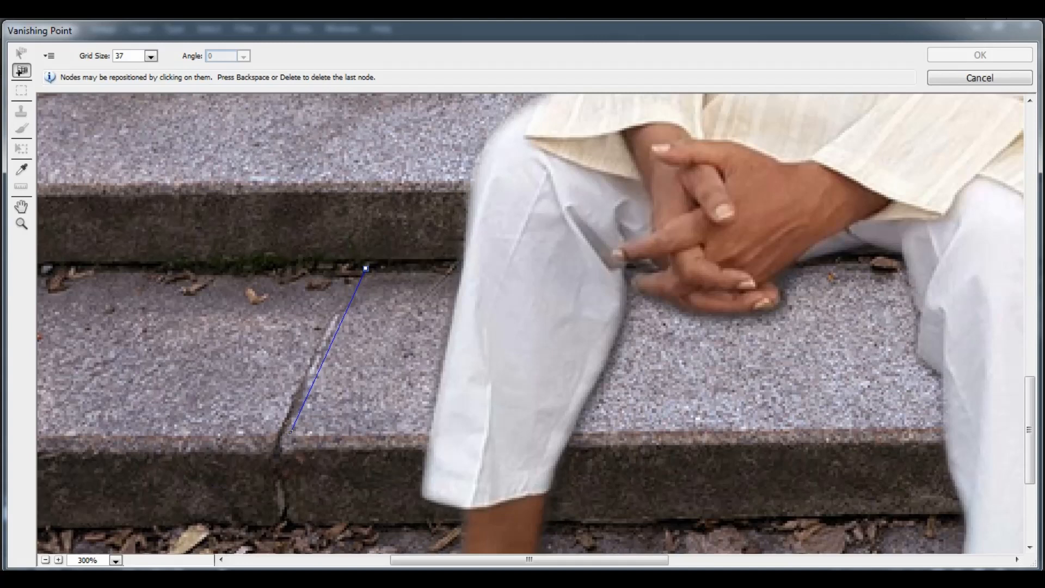
{"action": "key", "text": "ctrl+1"}
{"action": "key", "text": "ctrl+minus"}
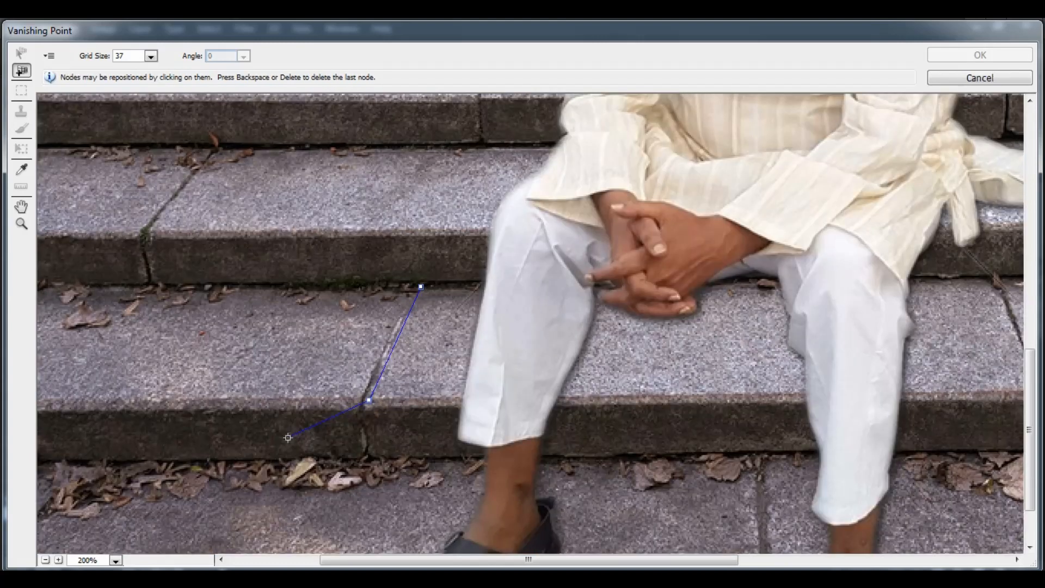
{"action": "left_click", "coordinate": [369, 400]}
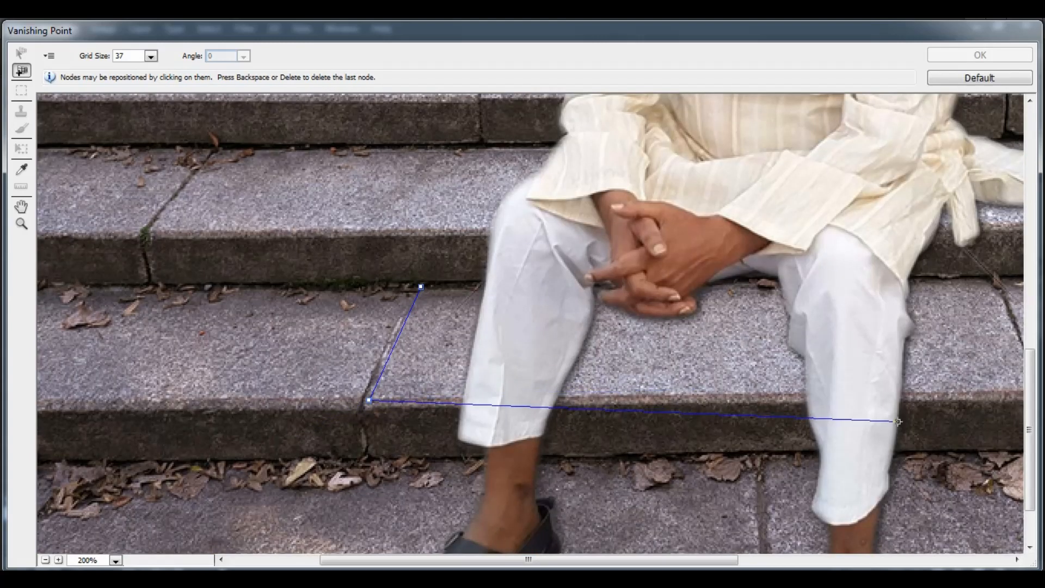
{"action": "key", "text": "ctrl+minus"}
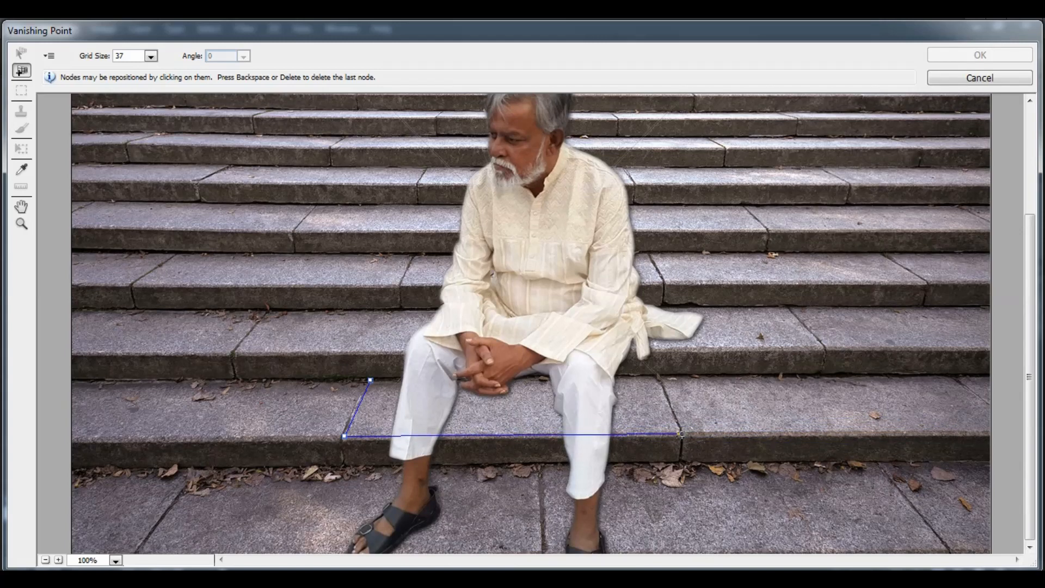
{"action": "left_click", "coordinate": [681, 434]}
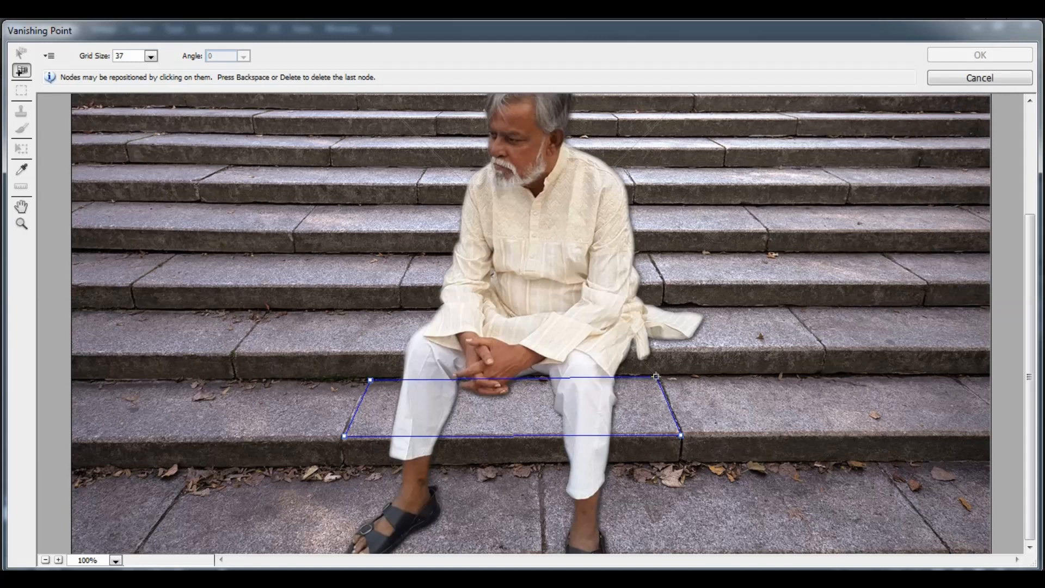
{"action": "left_click", "coordinate": [655, 375]}
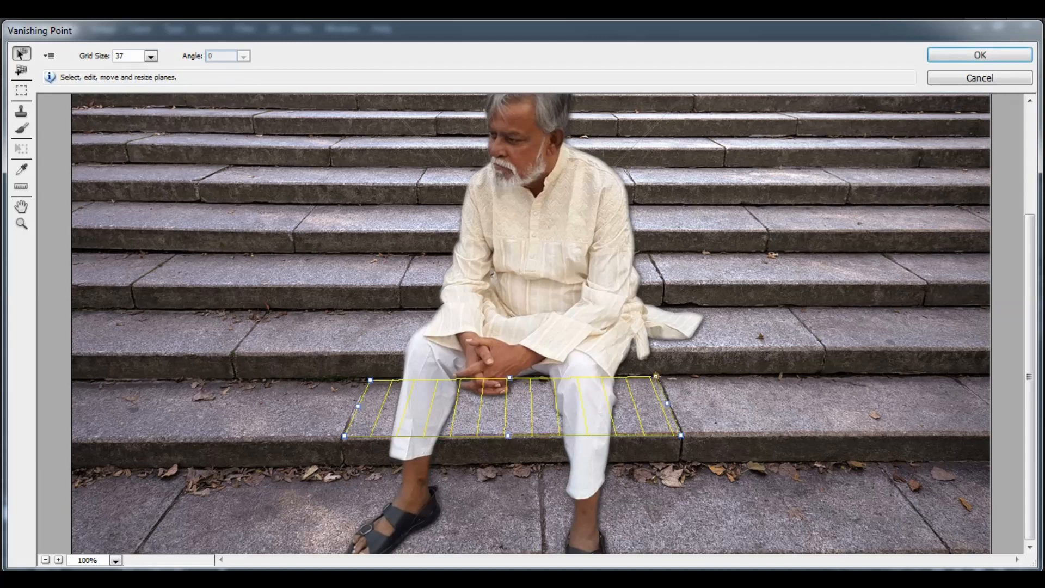
Fine-tune the back and front corners on the plane's right side until the grid forms a valid perspective on the slab.
{"action": "key", "text": "ctrl+plus"}
{"action": "key", "text": "ctrl+plus"}
{"action": "key", "text": "space"}
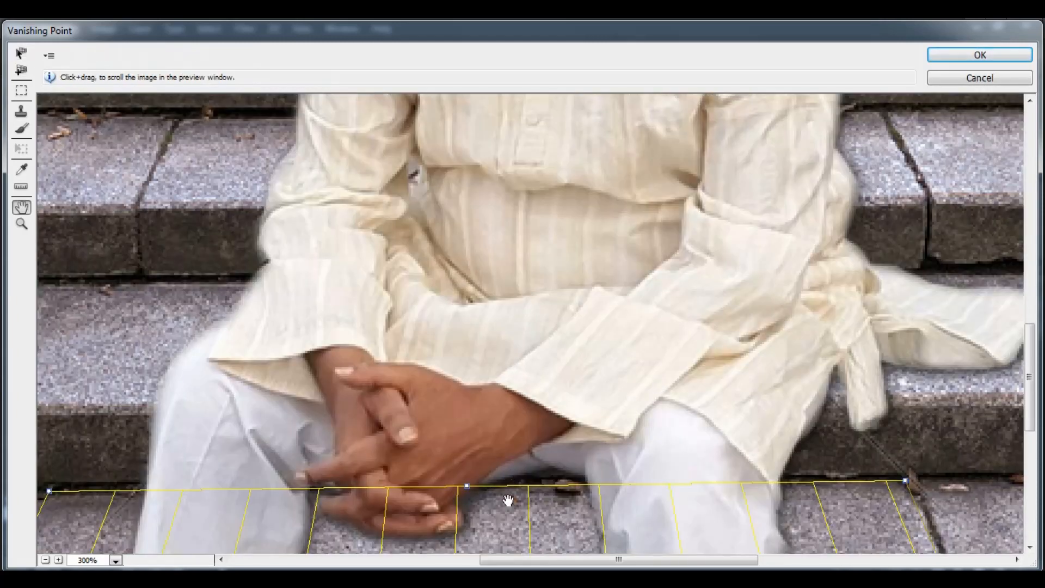
{"action": "left_click_drag", "start_coordinate": [508, 502], "coordinate": [577, 341]}
{"action": "key", "text": "ctrl+1"}
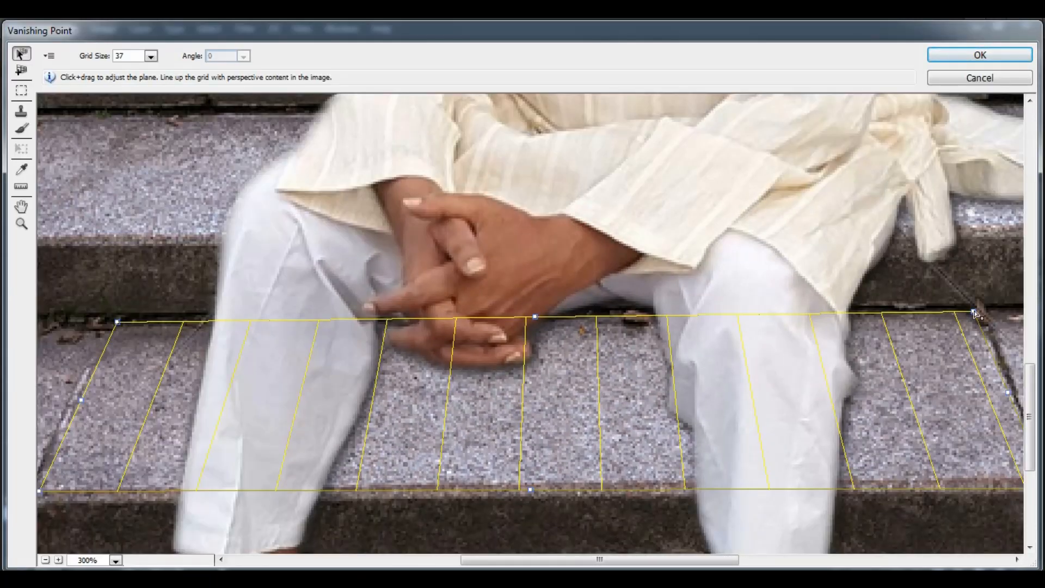
{"action": "left_click_drag", "start_coordinate": [974, 313], "coordinate": [974, 315]}
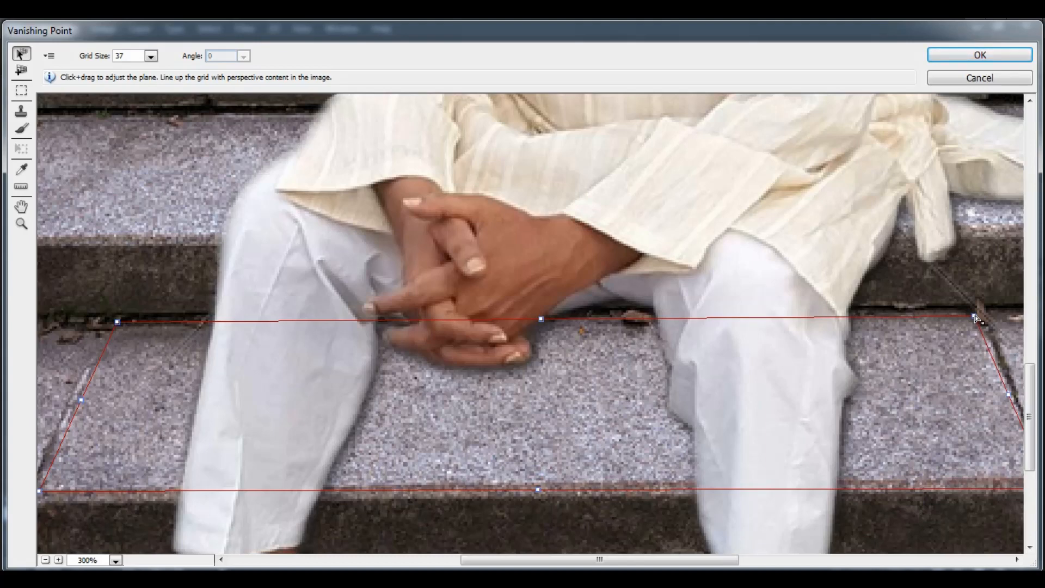
{"action": "key", "text": "ctrl+minus"}
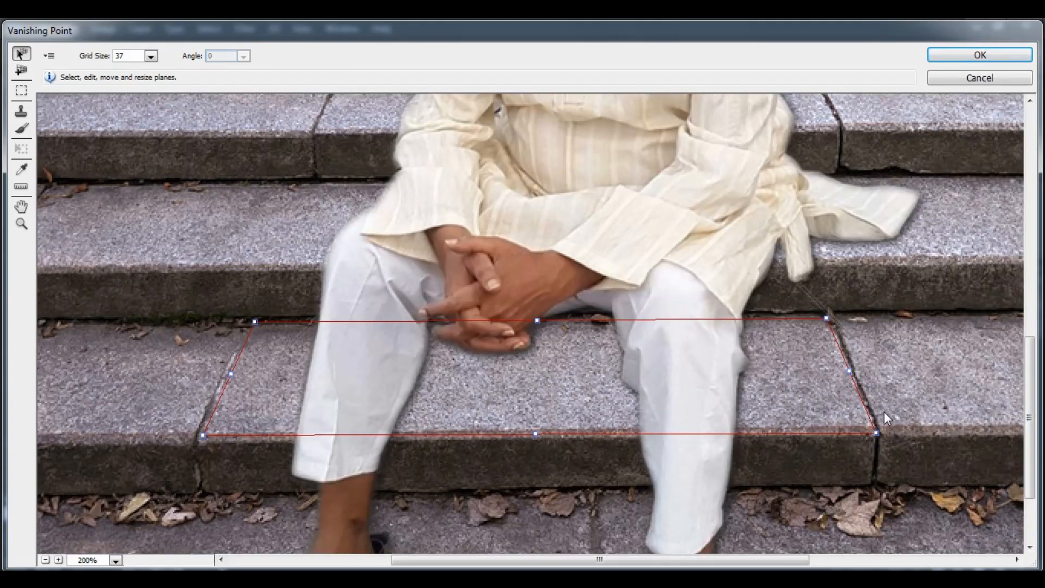
{"action": "left_click_drag", "start_coordinate": [876, 433], "coordinate": [872, 430]}
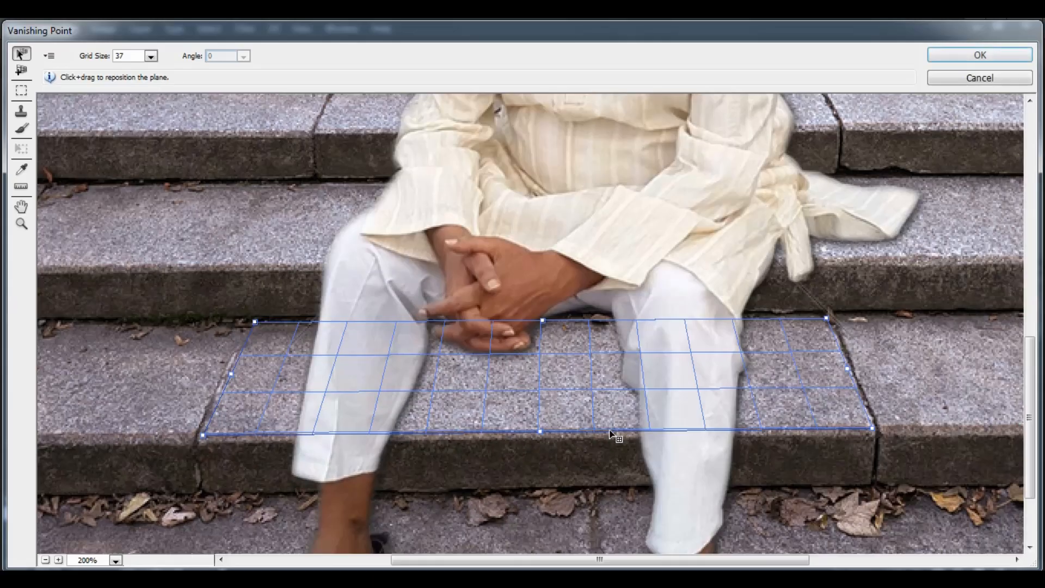
Widen the tread plane on both sides so that it extends past the left and right edges of the photo.
{"action": "key", "text": "ctrl+minus"}
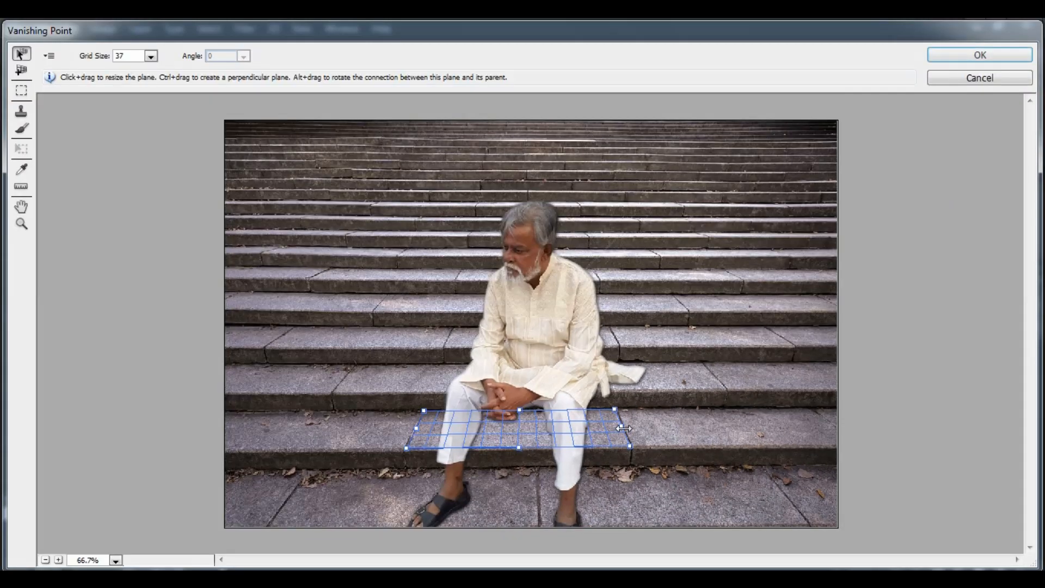
{"action": "left_click_drag", "start_coordinate": [646, 424], "coordinate": [893, 424]}
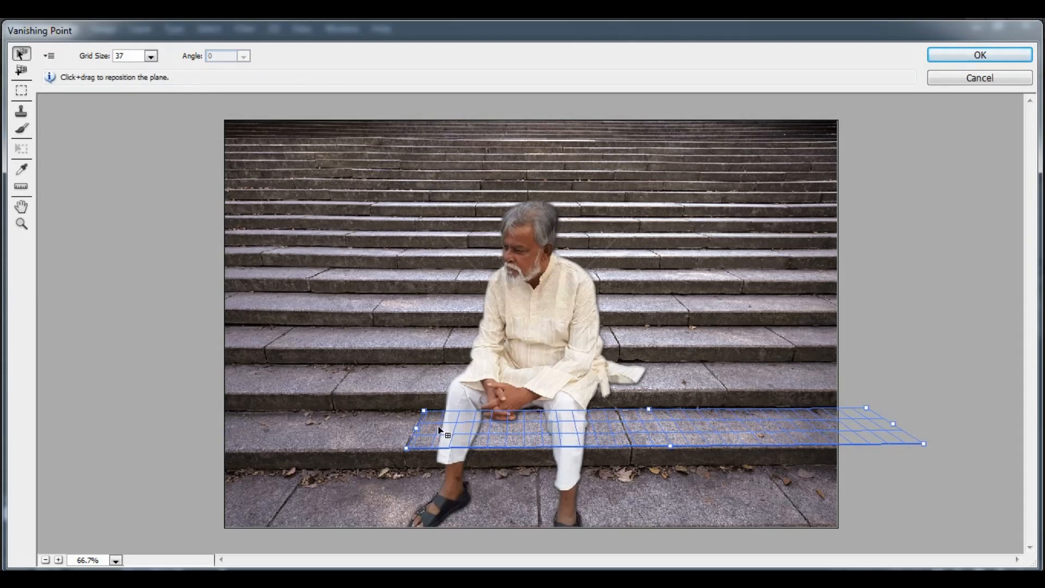
{"action": "left_click_drag", "start_coordinate": [413, 426], "coordinate": [157, 436]}
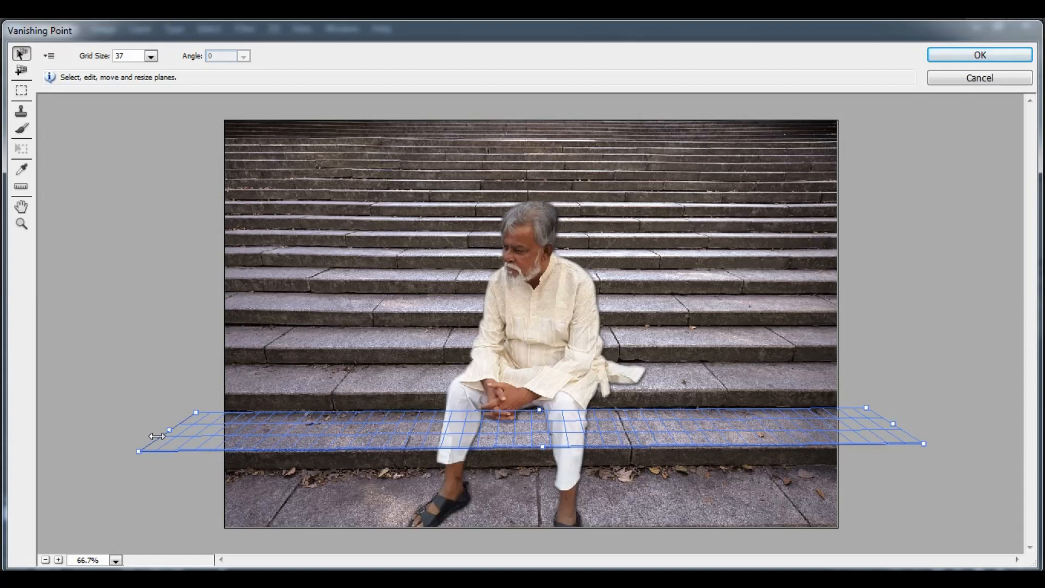
{"action": "key", "text": "ctrl+1"}
{"action": "left_click", "coordinate": [266, 373]}
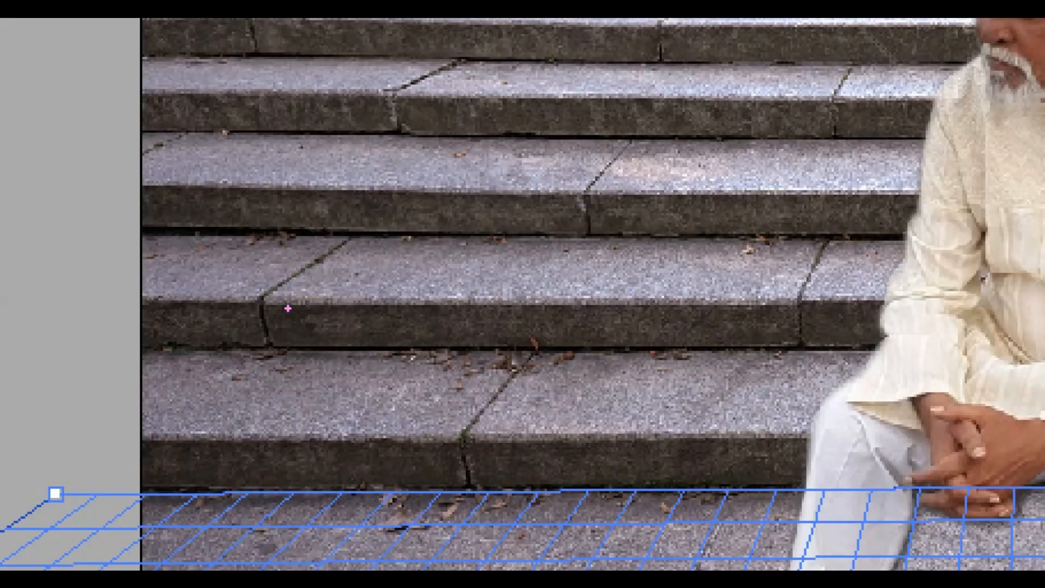
{"action": "left_click_drag", "start_coordinate": [288, 308], "coordinate": [384, 308]}
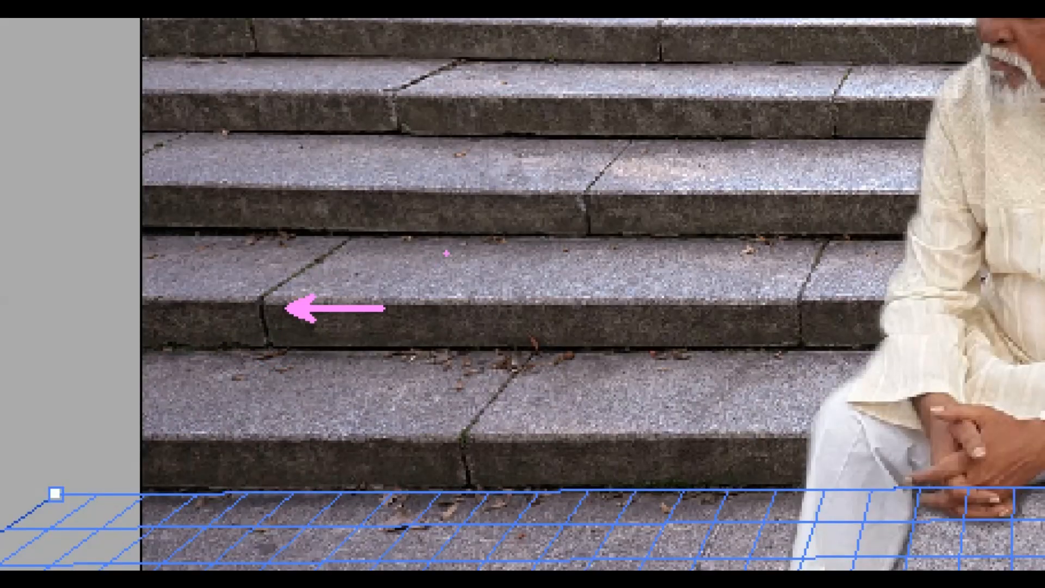
{"action": "mouse_move", "coordinate": [380, 238]}
{"action": "left_mouse_down"}
{"action": "mouse_move", "coordinate": [467, 257]}
{"action": "mouse_move", "coordinate": [528, 287]}
{"action": "left_mouse_up"}
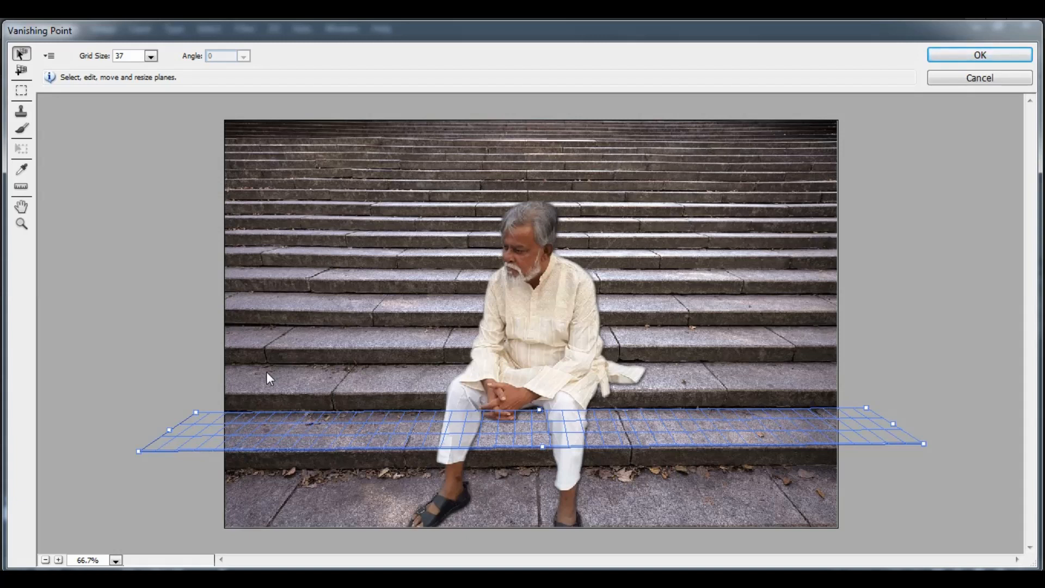
Examine up close how the plane's back edge lines up with the base of the riser behind the man's legs.
{"action": "key", "text": "ctrl+plus"}
{"action": "key", "text": "ctrl+plus"}
{"action": "key", "text": "ctrl+plus"}
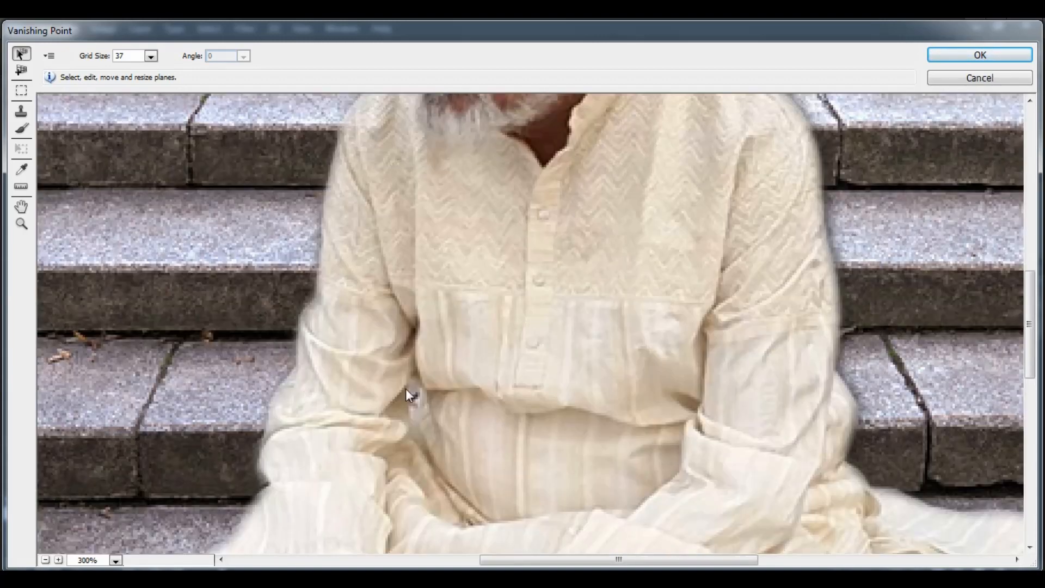
{"action": "key", "text": "space"}
{"action": "left_click_drag", "start_coordinate": [415, 397], "coordinate": [357, 206]}
{"action": "key", "text": "space"}
{"action": "left_click_drag", "start_coordinate": [520, 362], "coordinate": [520, 284]}
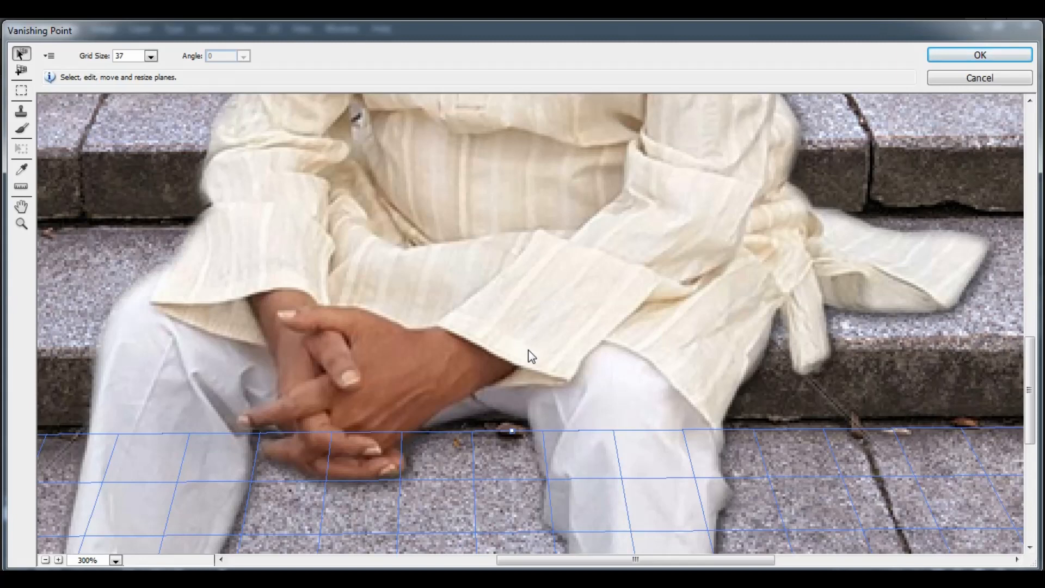
{"action": "key", "text": "space"}
{"action": "left_click_drag", "start_coordinate": [432, 378], "coordinate": [649, 368]}
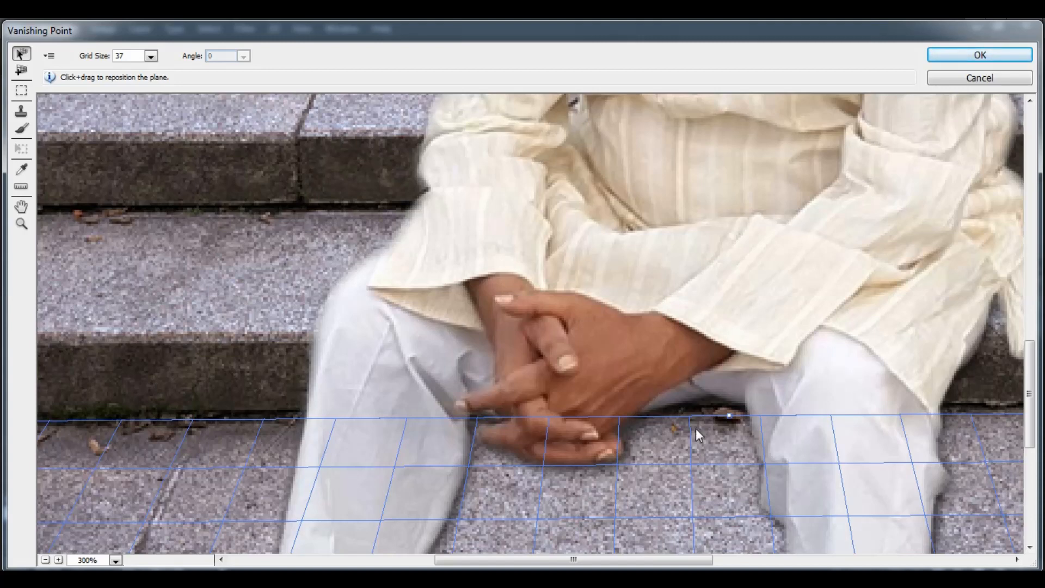
Try stretching the tread plane backward over the upper steps and undo the stretch.
{"action": "key", "text": "ctrl+minus"}
{"action": "key", "text": "ctrl+minus"}
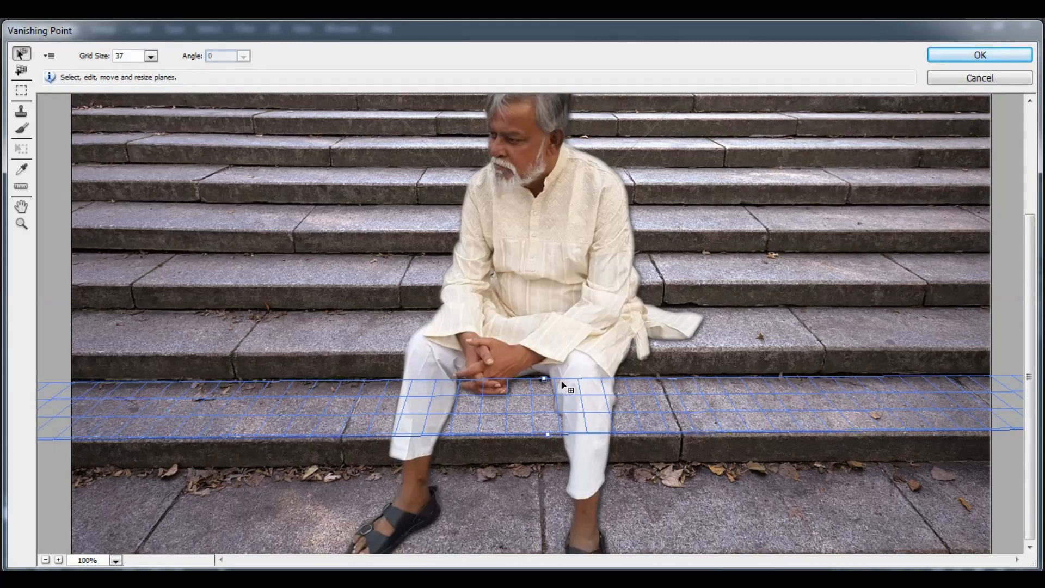
{"action": "left_click_drag", "start_coordinate": [544, 379], "coordinate": [546, 238]}
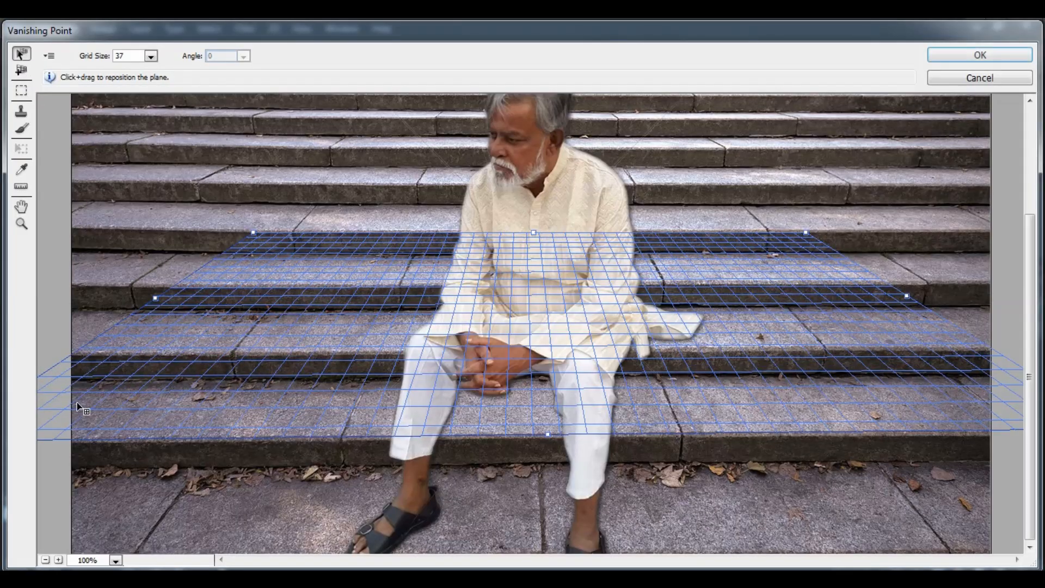
{"action": "key", "text": "ctrl+z"}
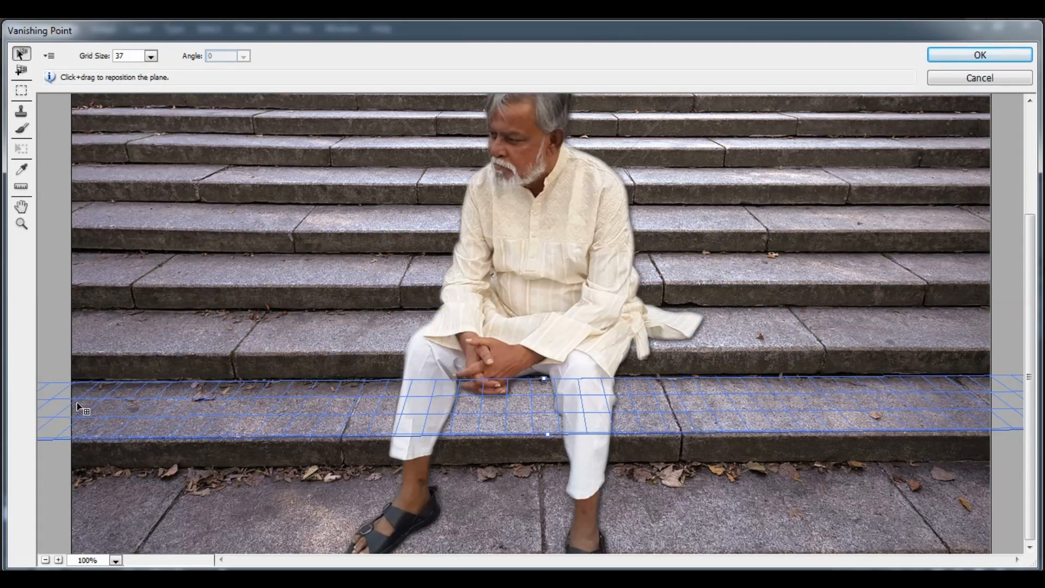
Tear off a perpendicular plane from the lowest tread plane's back edge, covering the riser up to the next step's edge.
{"action": "key", "text": "c"}
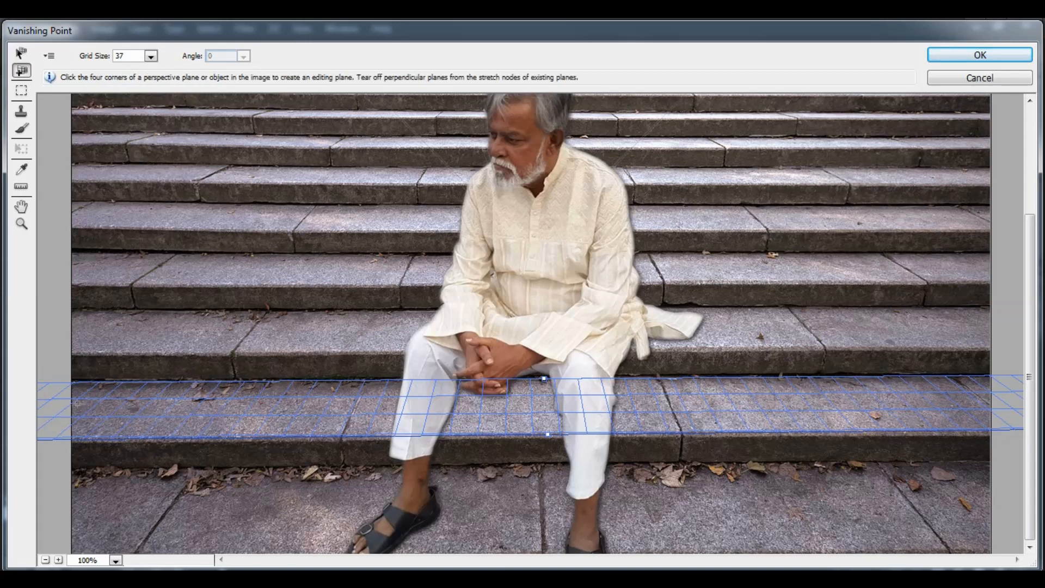
{"action": "key", "text": "ctrl+plus"}
{"action": "key", "text": "ctrl+plus"}
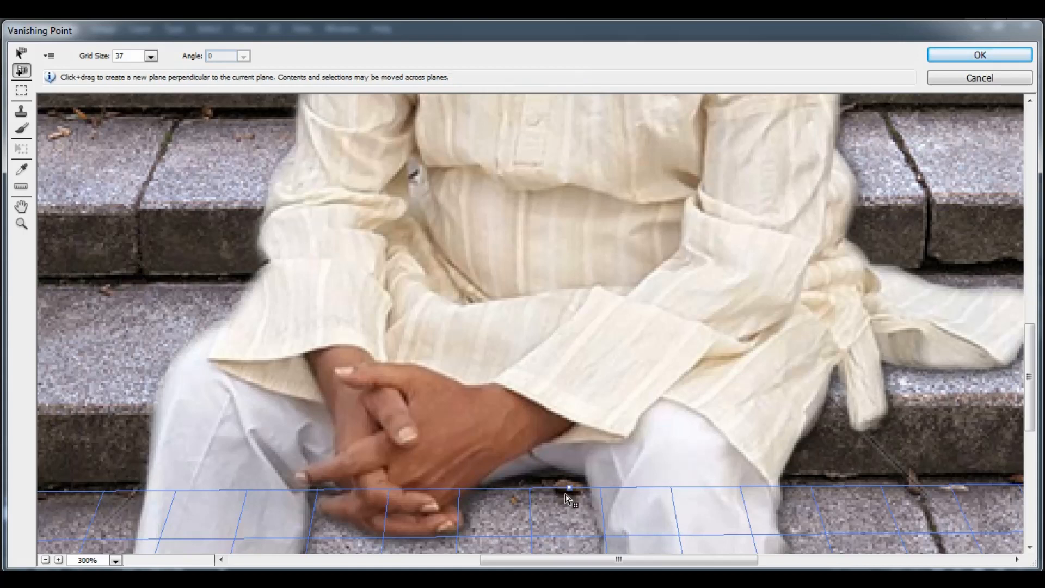
{"action": "left_click_drag", "start_coordinate": [569, 488], "coordinate": [573, 406]}
{"action": "key", "text": "ctrl+minus"}
{"action": "key", "text": "ctrl+minus"}
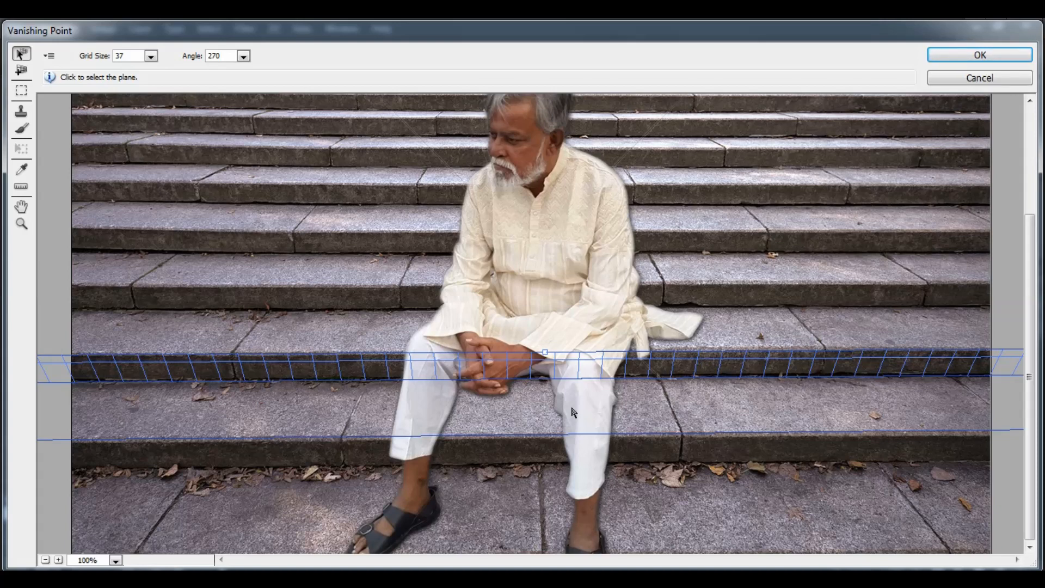
Tear off another perpendicular plane from the riser plane's upper edge, covering the second step's tread to its back edge.
{"action": "key", "text": "c"}
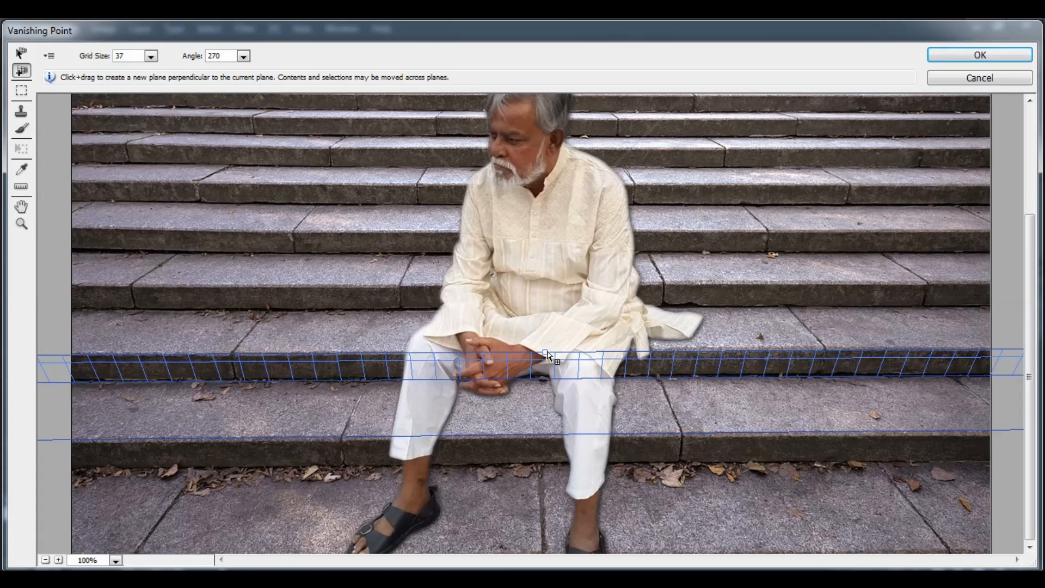
{"action": "left_click_drag", "start_coordinate": [547, 355], "coordinate": [547, 308]}
{"action": "key", "text": "v"}
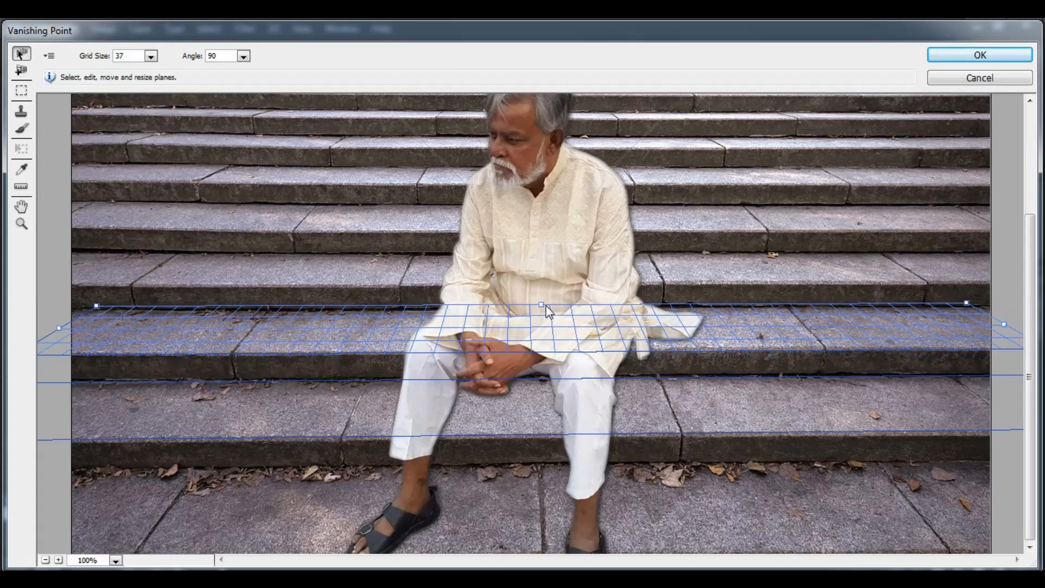
Tear off alternating perpendicular riser and tread planes up the stairs, ending with the riser behind the man's face.
{"action": "key", "text": "c"}
{"action": "left_click_drag", "start_coordinate": [541, 304], "coordinate": [535, 170]}
{"action": "key", "text": "v"}
{"action": "left_click", "coordinate": [543, 289]}
{"action": "key", "text": "c"}
{"action": "key", "text": "v"}
{"action": "key", "text": "c"}
{"action": "key", "text": "v"}
{"action": "key", "text": "c"}
{"action": "key", "text": "v"}
{"action": "key", "text": "c"}
{"action": "key", "text": "c"}
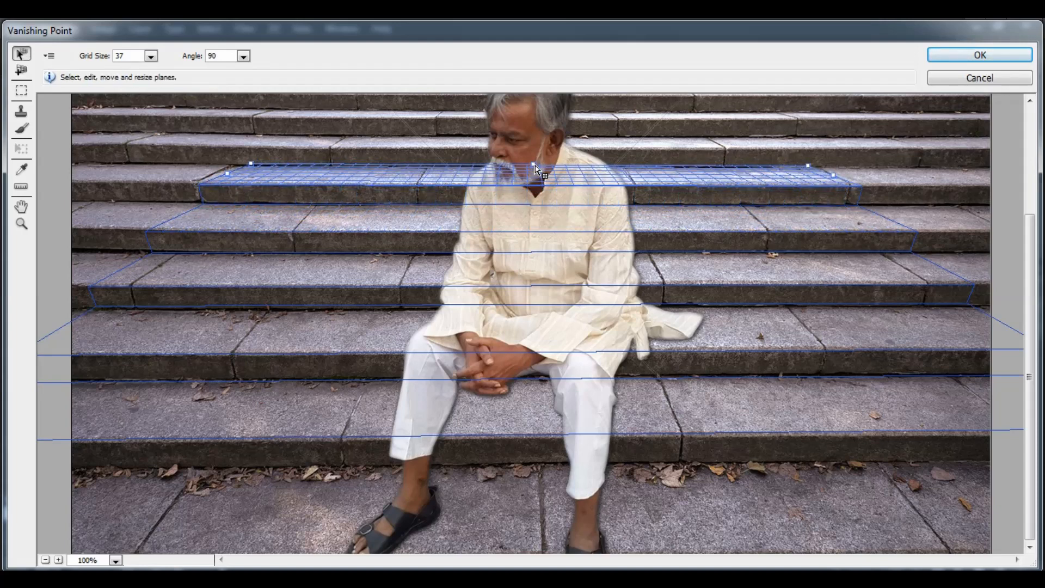
{"action": "key", "text": "c"}
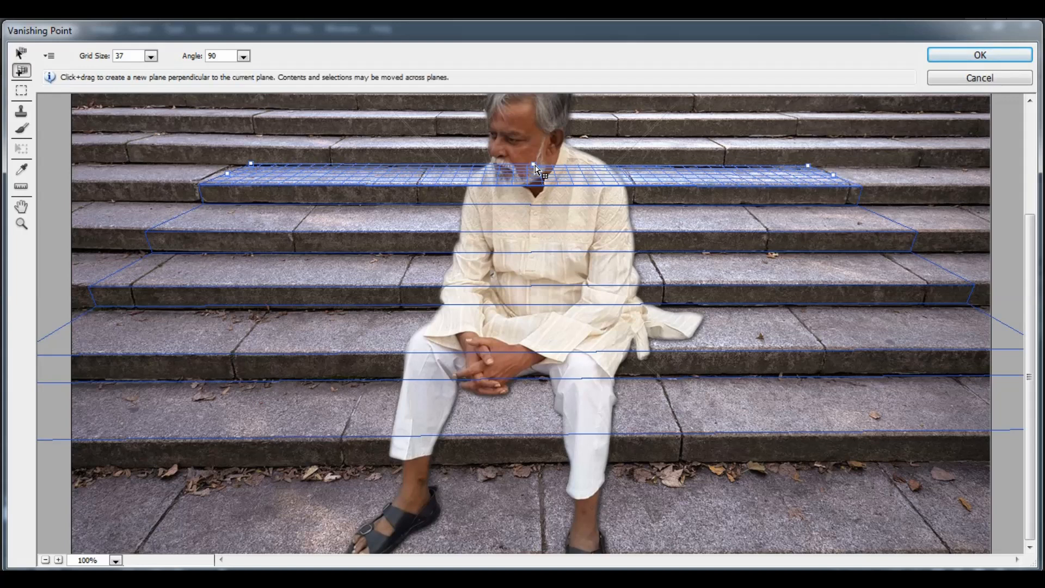
{"action": "left_click_drag", "start_coordinate": [535, 169], "coordinate": [536, 154]}
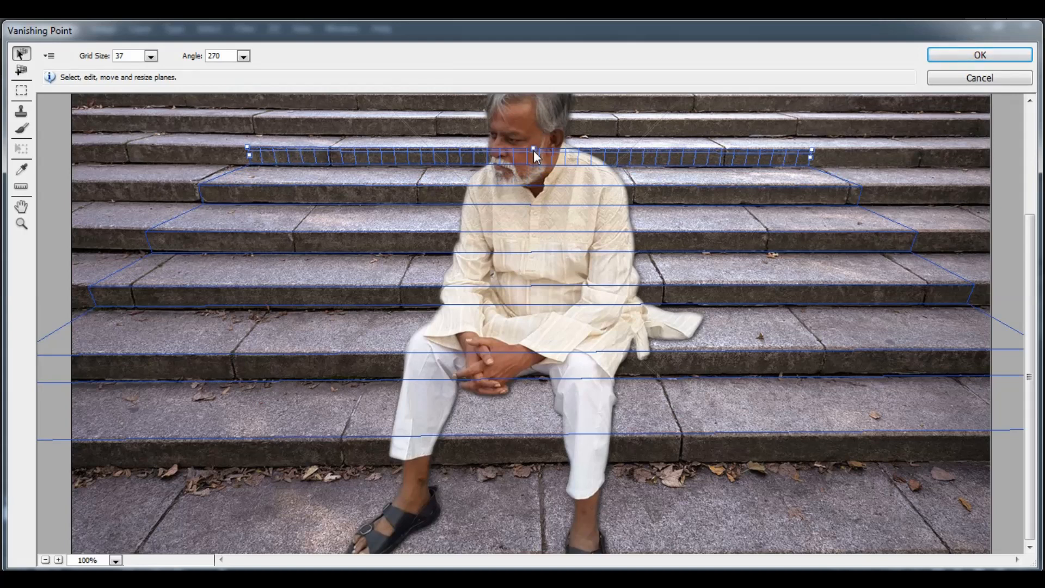
Tear off a front riser plane and a ground plane beneath the lowest tread plane, extending past the photo's bottom edge, and apply the planes.
{"action": "key", "text": "ctrl+minus"}
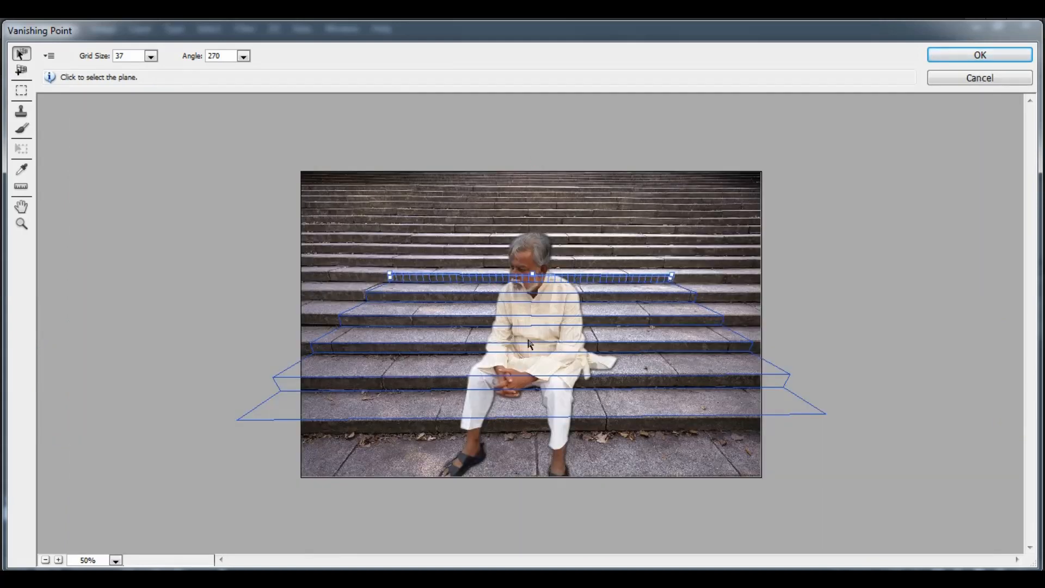
{"action": "key", "text": "ctrl+alt+0"}
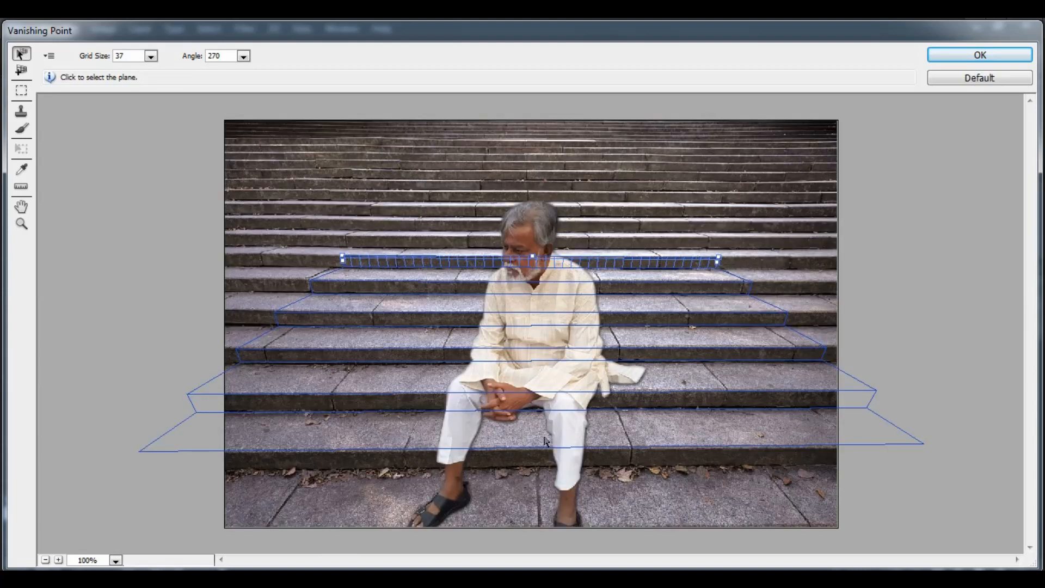
{"action": "key", "text": "ctrl+minus"}
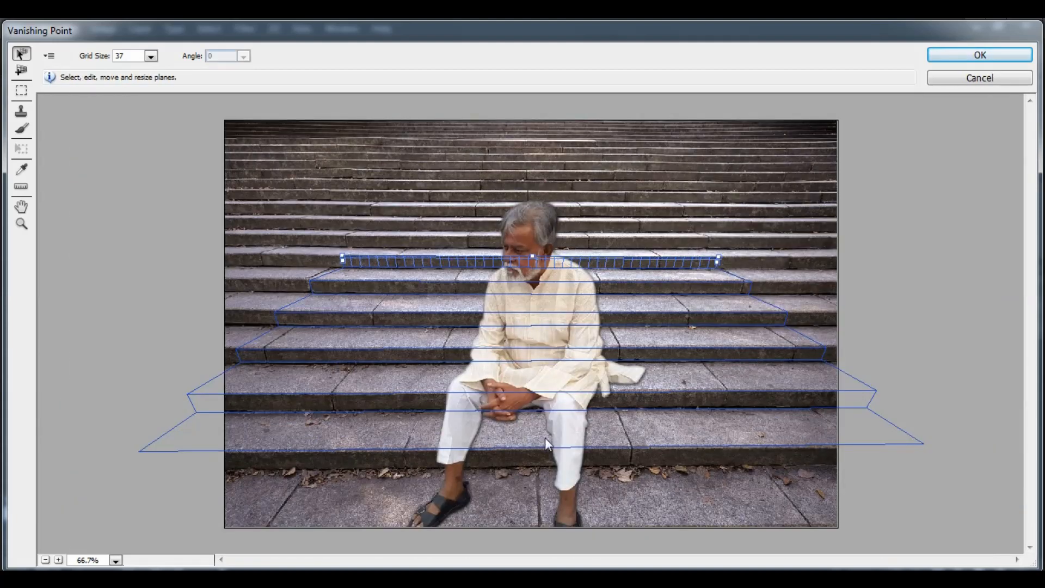
{"action": "left_click", "coordinate": [544, 443]}
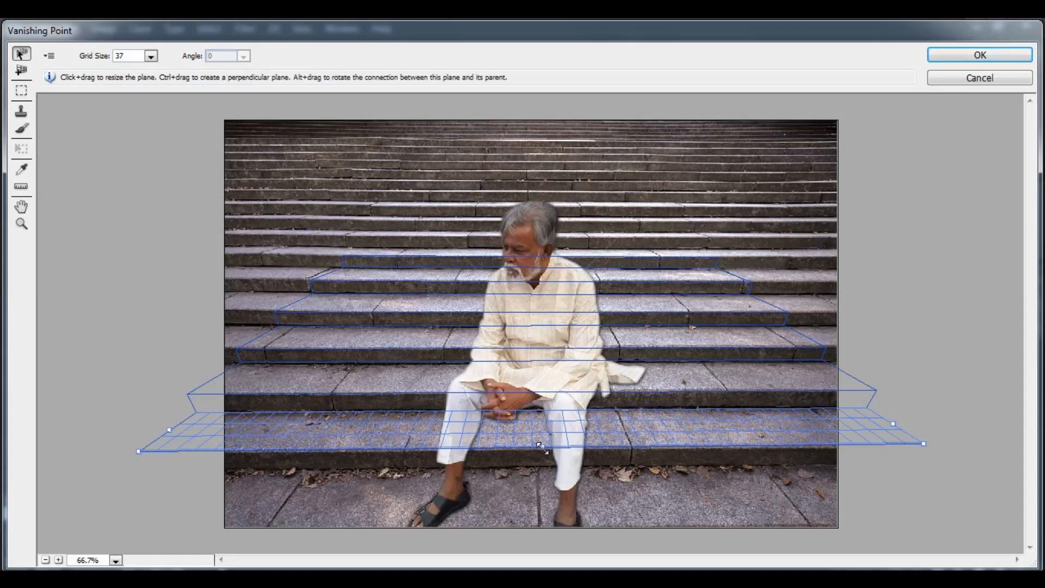
{"action": "left_click_drag", "start_coordinate": [543, 447], "coordinate": [546, 547]}
{"action": "key", "text": "c"}
{"action": "left_click_drag", "start_coordinate": [544, 543], "coordinate": [544, 546]}
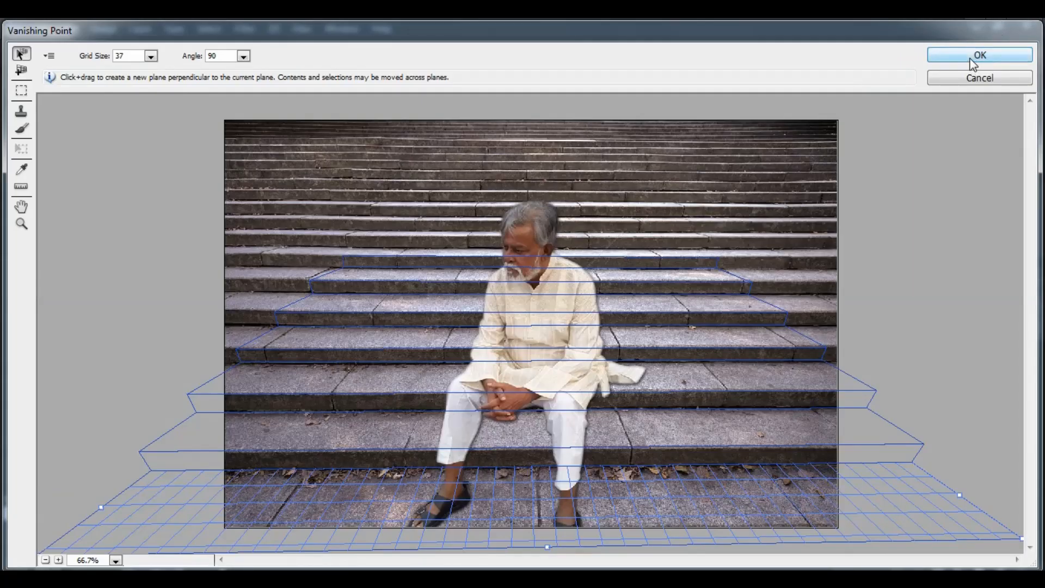
{"action": "left_click", "coordinate": [971, 61]}
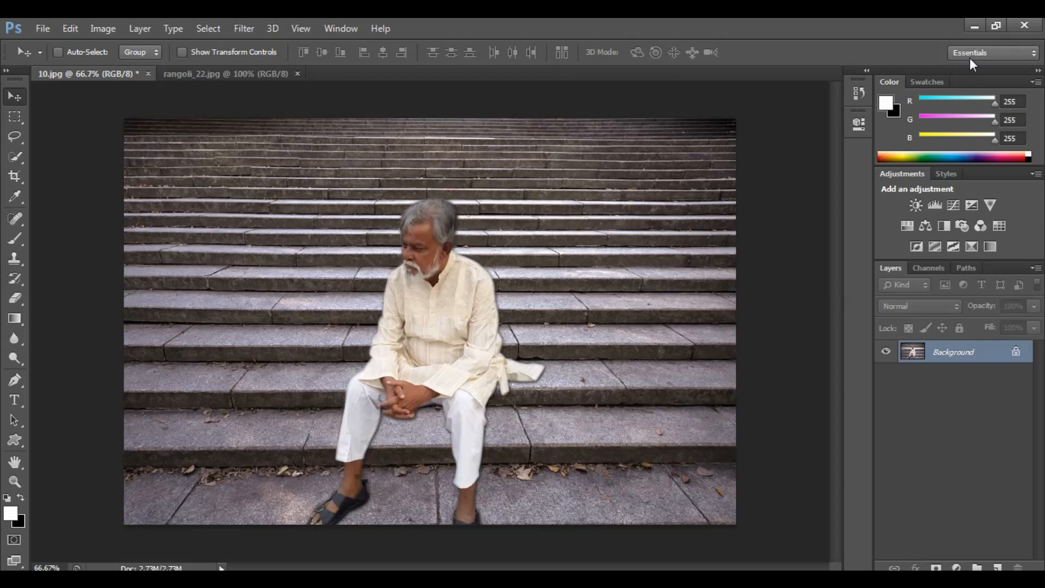
Bring the rangoli artwork from rangoli_22.jpg into 10.jpg as a new layer over the seated man.
{"action": "left_click", "coordinate": [252, 74]}
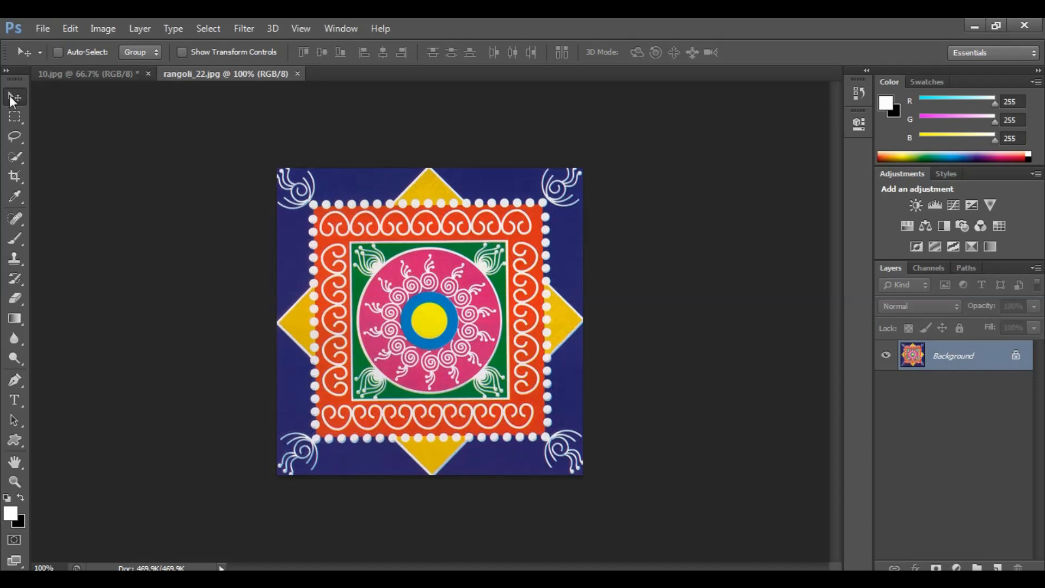
{"action": "left_click_drag", "start_coordinate": [307, 227], "coordinate": [345, 263]}
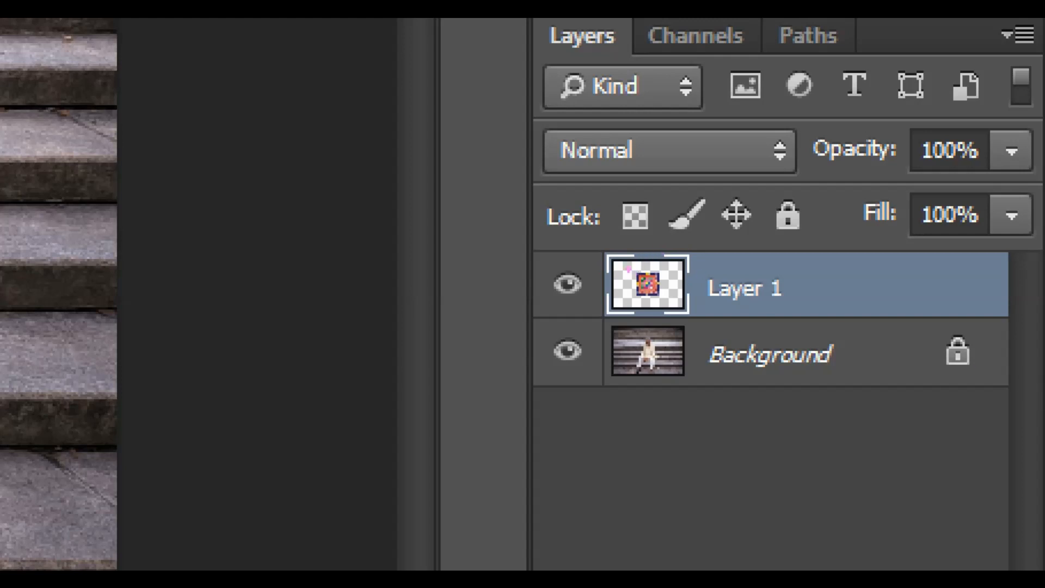
{"action": "left_click_drag", "start_coordinate": [630, 268], "coordinate": [667, 299]}
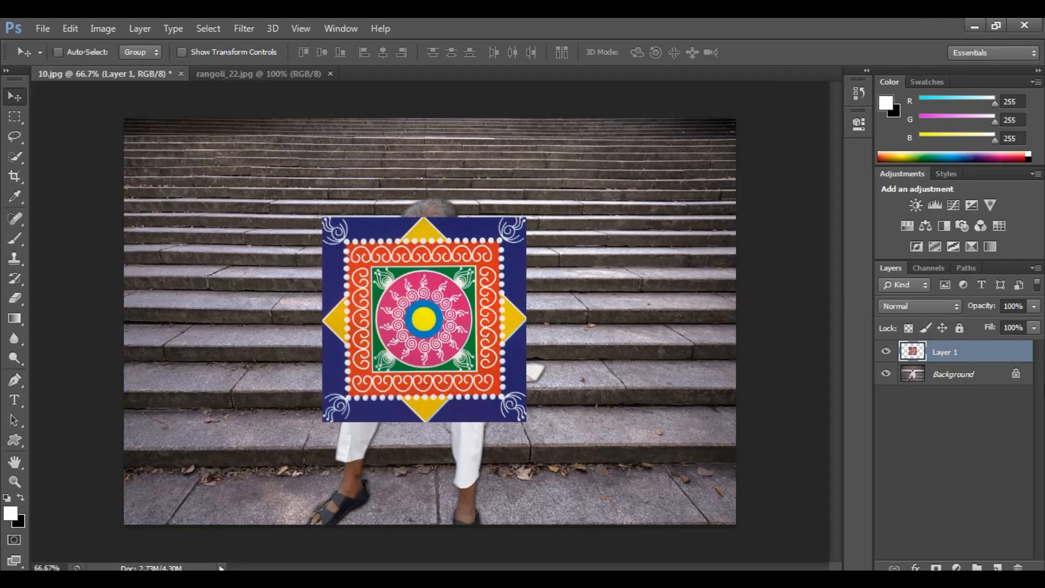
Copy the rangoli layer's full contents and hide that layer, leaving nothing selected.
{"action": "left_click", "coordinate": [913, 351], "text": "ctrl"}
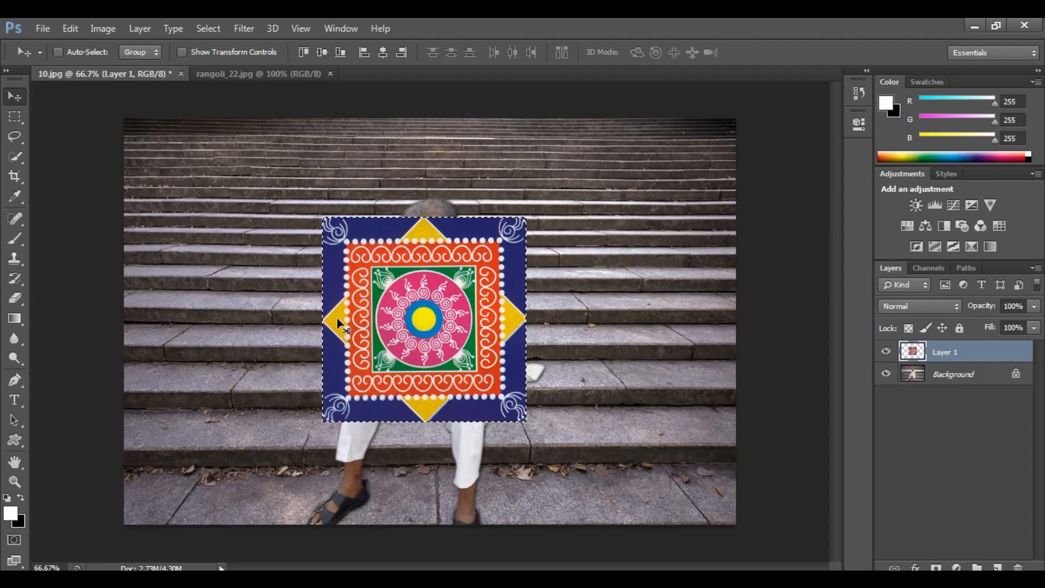
{"action": "key", "text": "ctrl+c"}
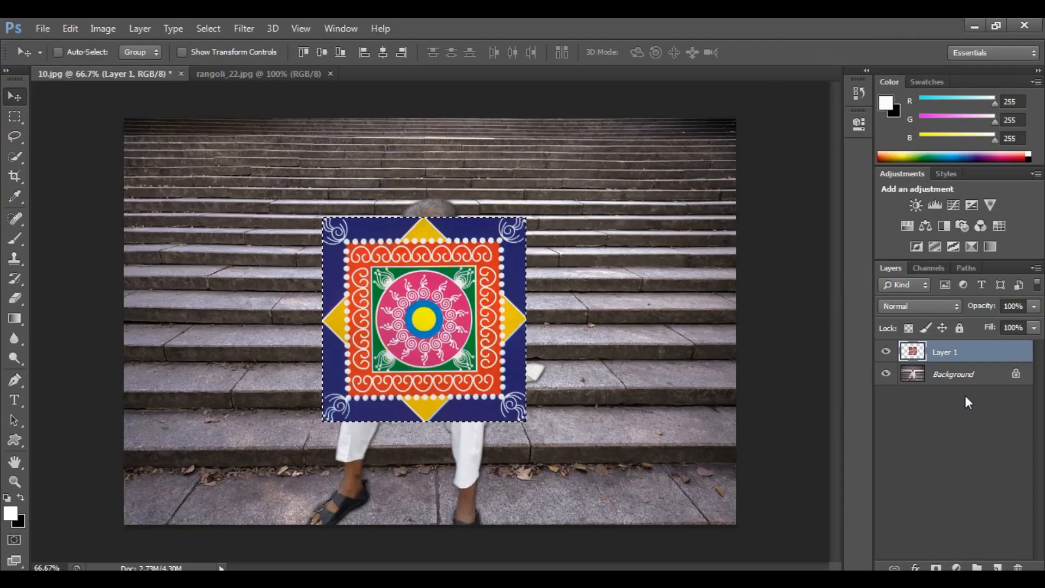
{"action": "left_click", "coordinate": [887, 352]}
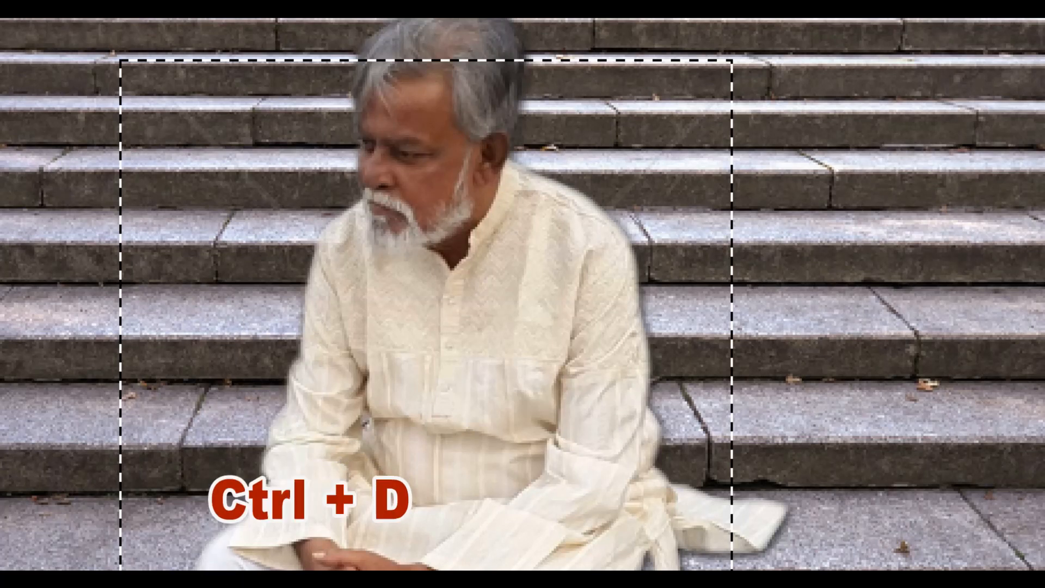
{"action": "key", "text": "ctrl+d"}
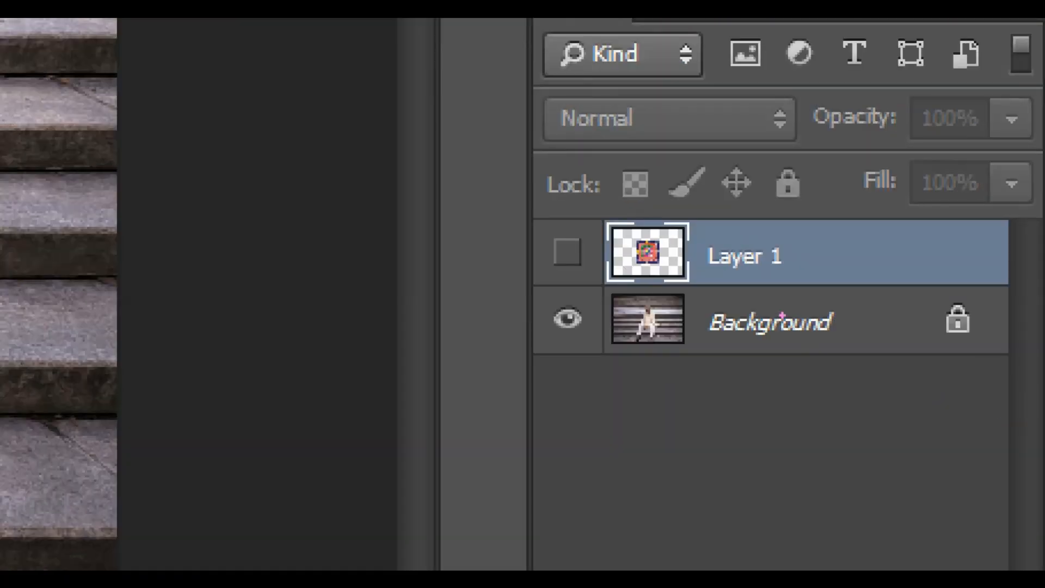
Add a new empty layer directly above the Background layer.
{"action": "left_click_drag", "start_coordinate": [782, 313], "coordinate": [844, 338]}
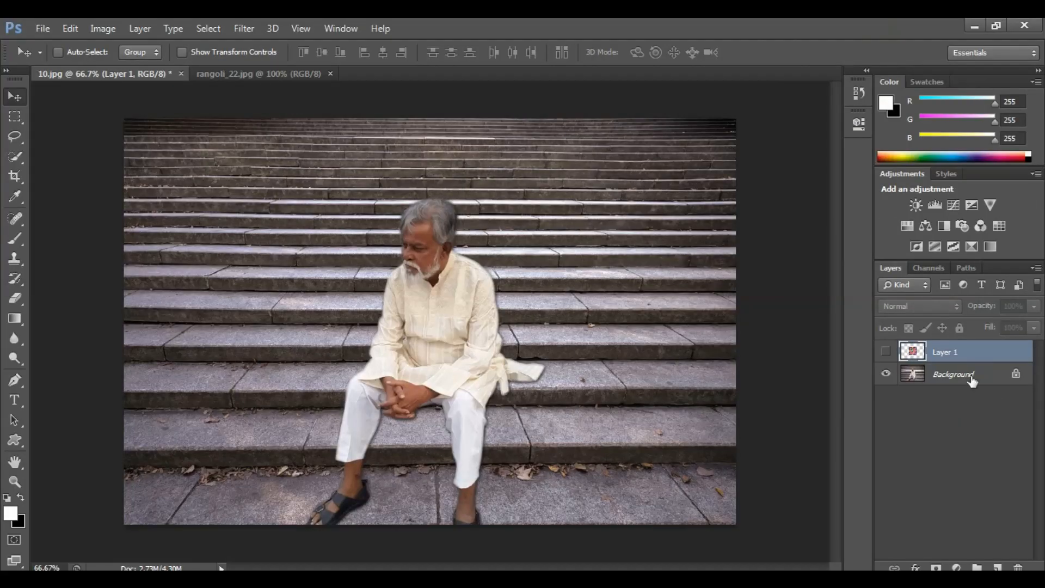
{"action": "left_click", "coordinate": [808, 325]}
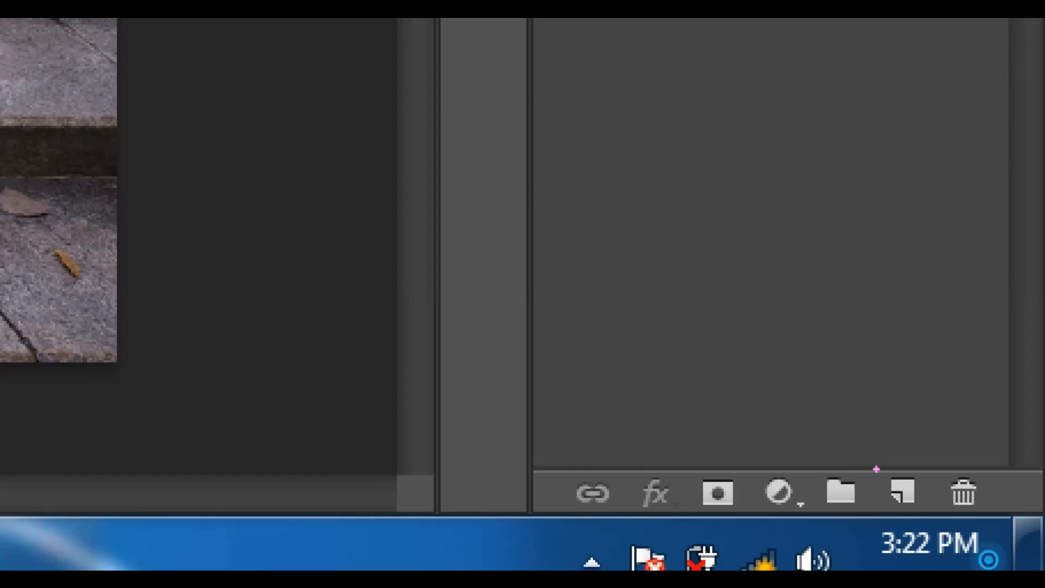
{"action": "left_click_drag", "start_coordinate": [873, 471], "coordinate": [931, 515]}
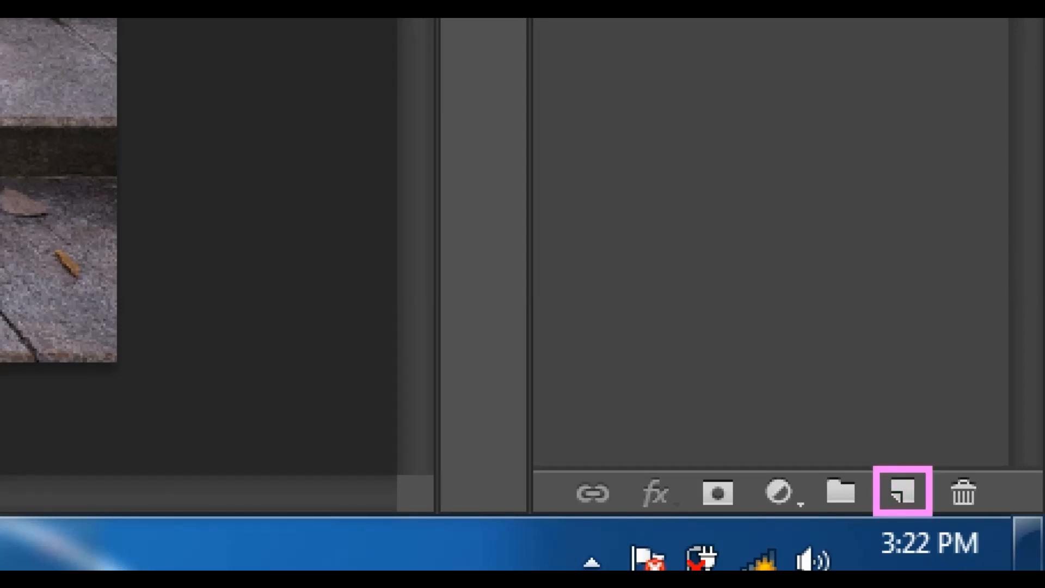
{"action": "key", "text": "Escape"}
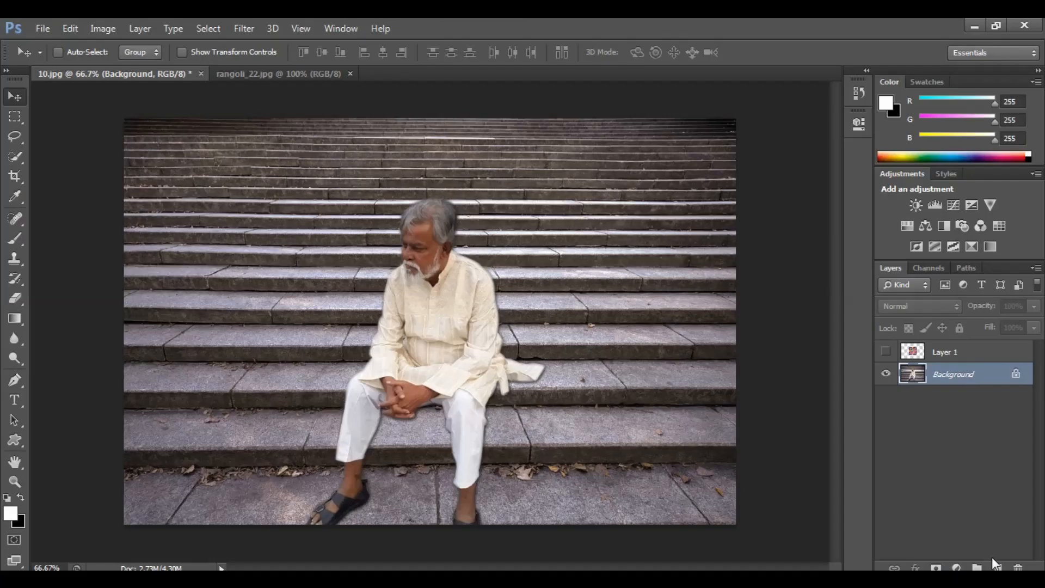
{"action": "left_click", "coordinate": [997, 566]}
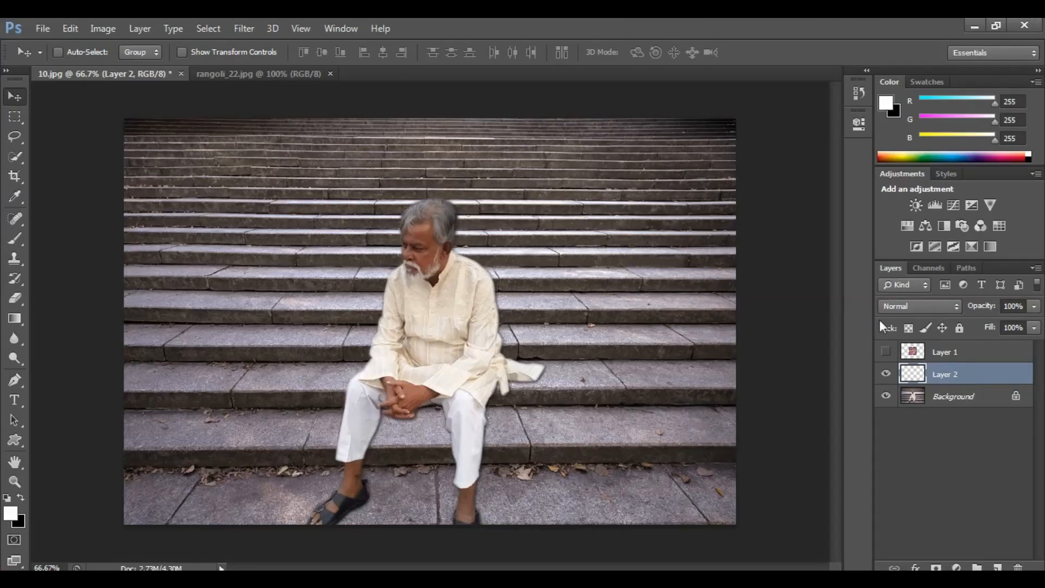
Open the Vanishing Point filter on the empty layer and paste the copied rangoli into it.
{"action": "left_click", "coordinate": [248, 28]}
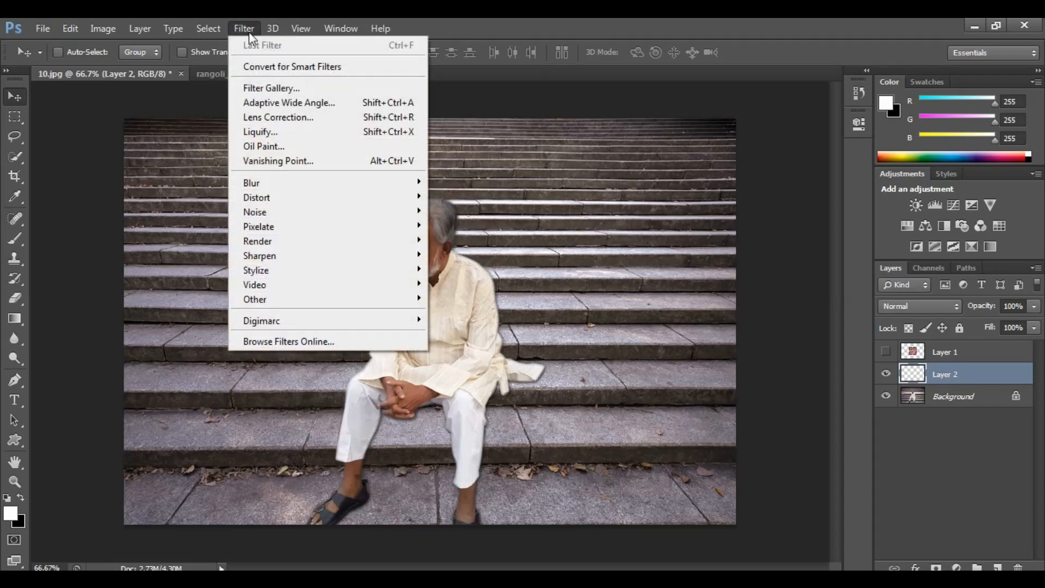
{"action": "left_click", "coordinate": [267, 161]}
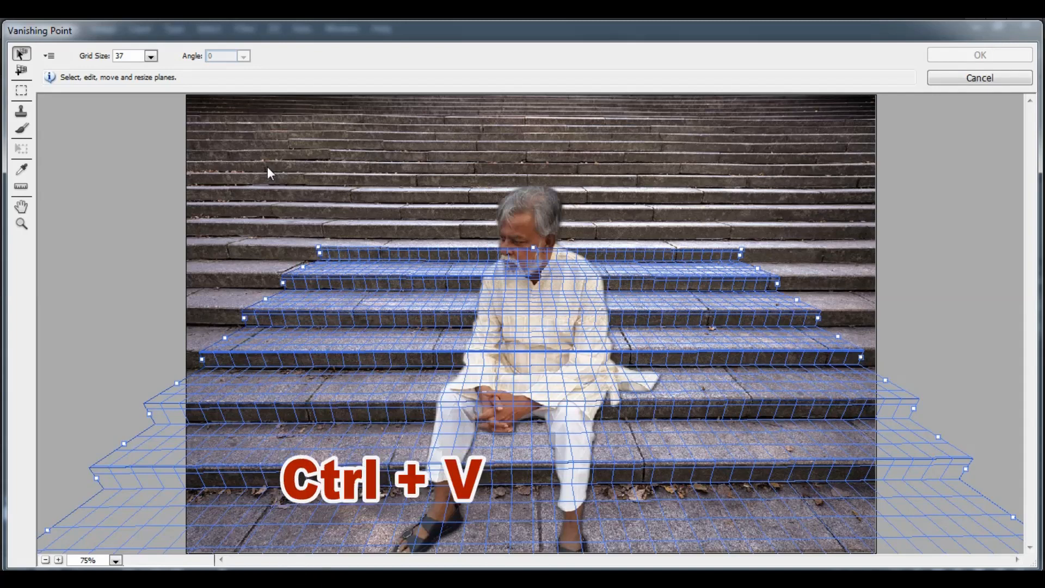
{"action": "key", "text": "ctrl+v"}
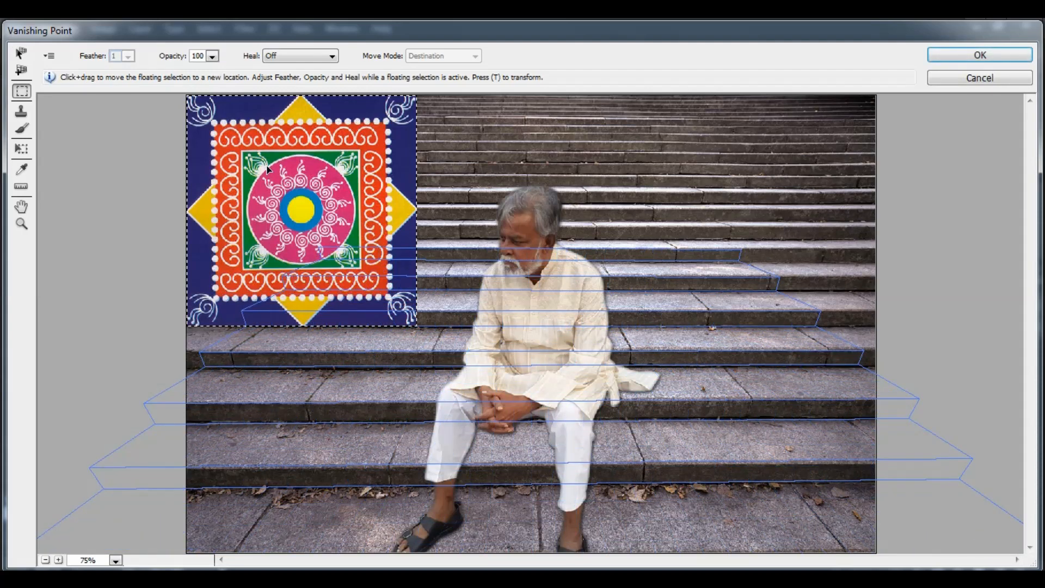
Move the pasted rangoli onto the stair planes, scale it to cover the steps and ground across their width, and apply the filter.
{"action": "left_click_drag", "start_coordinate": [273, 156], "coordinate": [347, 156]}
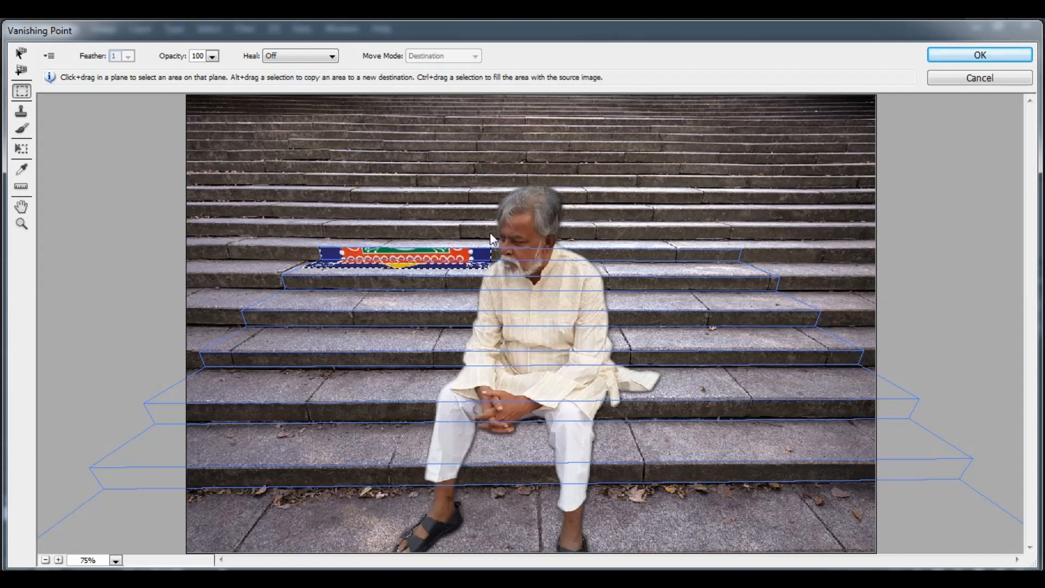
{"action": "key", "text": "ctrl+t"}
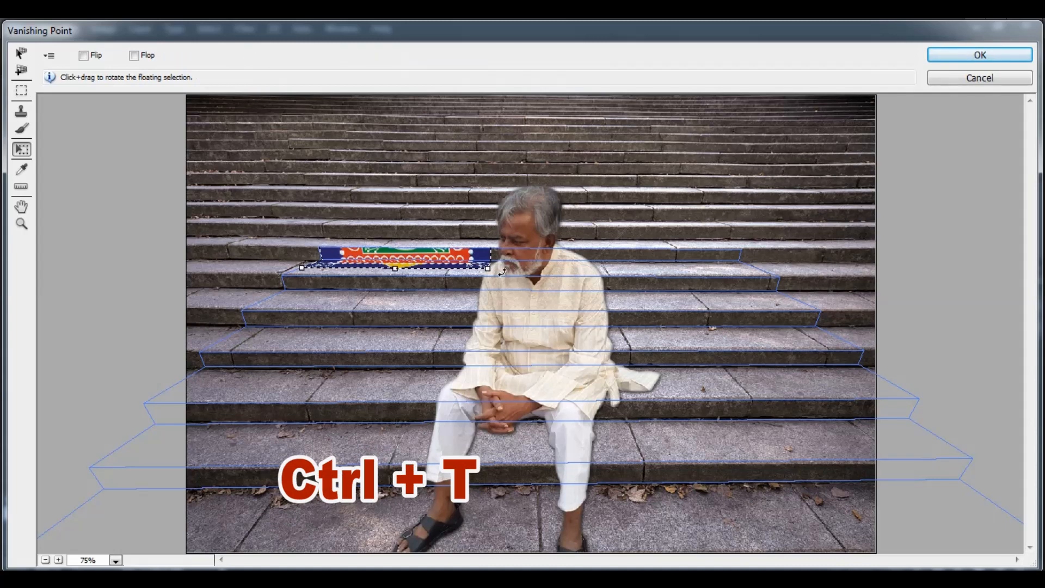
{"action": "left_click_drag", "start_coordinate": [489, 269], "coordinate": [755, 276]}
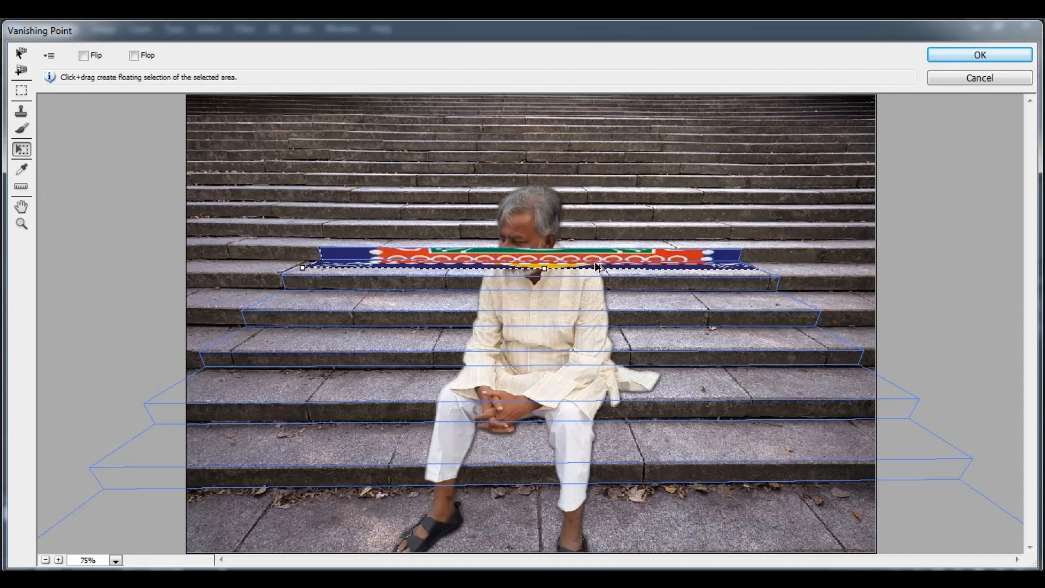
{"action": "left_click_drag", "start_coordinate": [597, 265], "coordinate": [600, 355]}
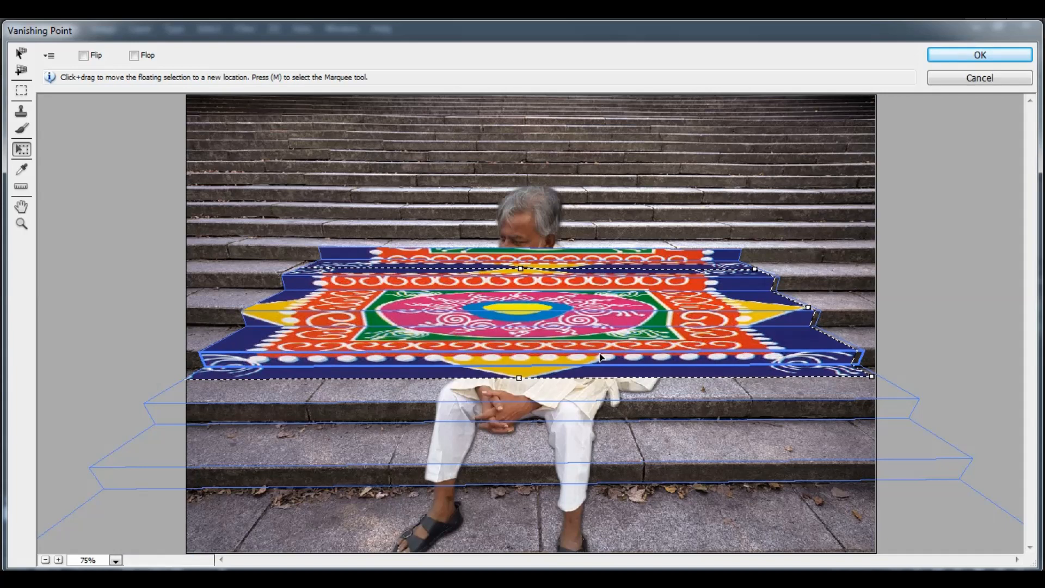
{"action": "scroll", "coordinate": [601, 357], "scroll_direction": "down", "scroll_amount": 2}
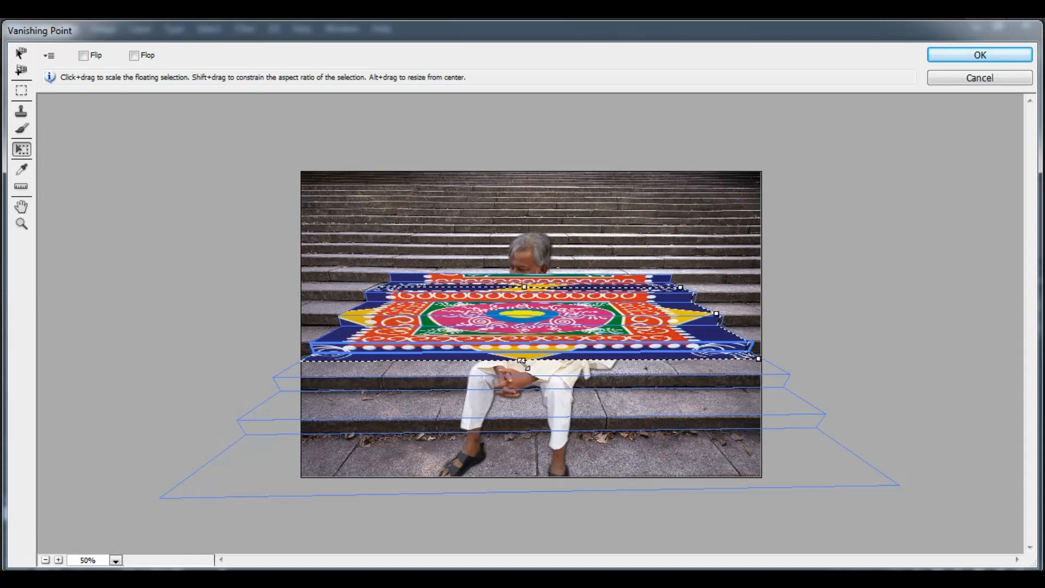
{"action": "left_click_drag", "start_coordinate": [522, 361], "coordinate": [543, 463]}
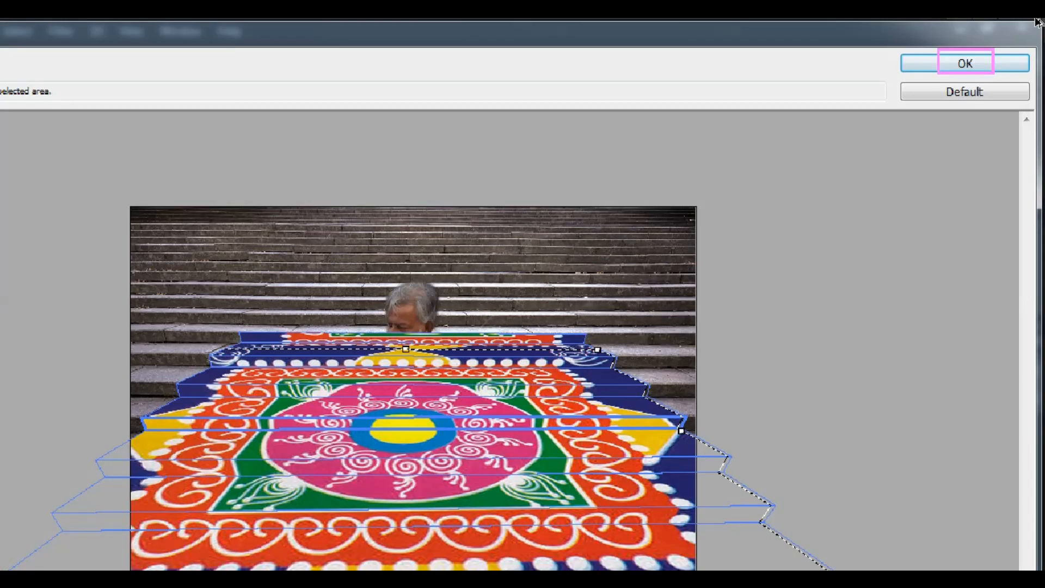
{"action": "left_click", "coordinate": [850, 129]}
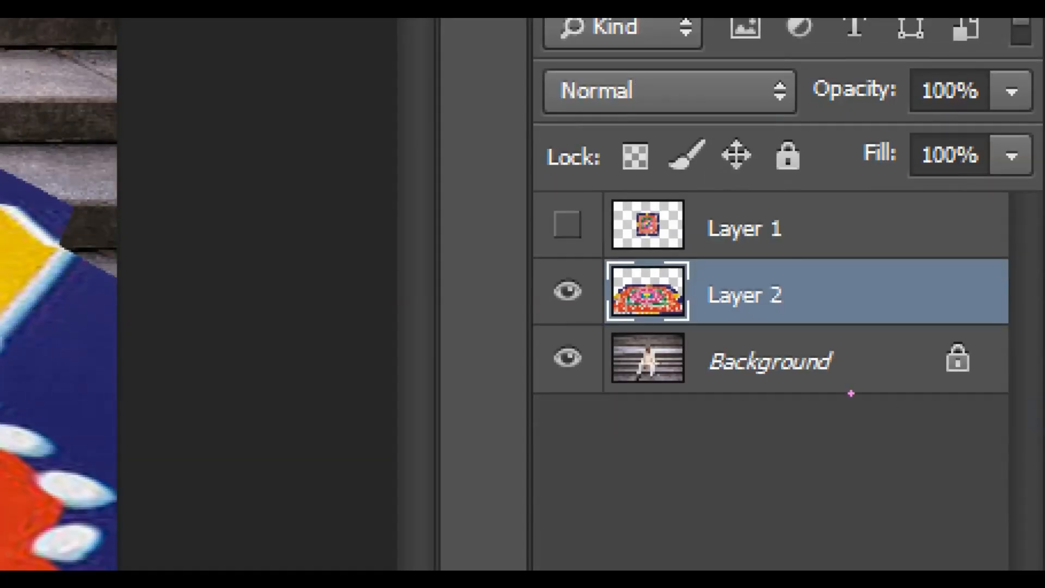
Set the blend mode of the perspective rangoli layer to Multiply.
{"action": "left_click_drag", "start_coordinate": [586, 250], "coordinate": [760, 318]}
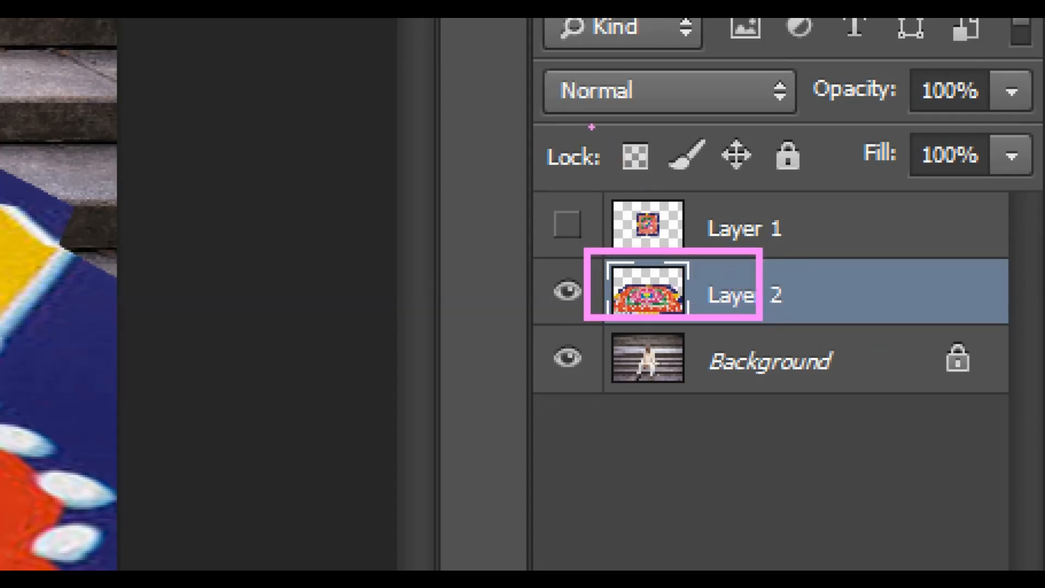
{"action": "left_click_drag", "start_coordinate": [545, 71], "coordinate": [667, 113]}
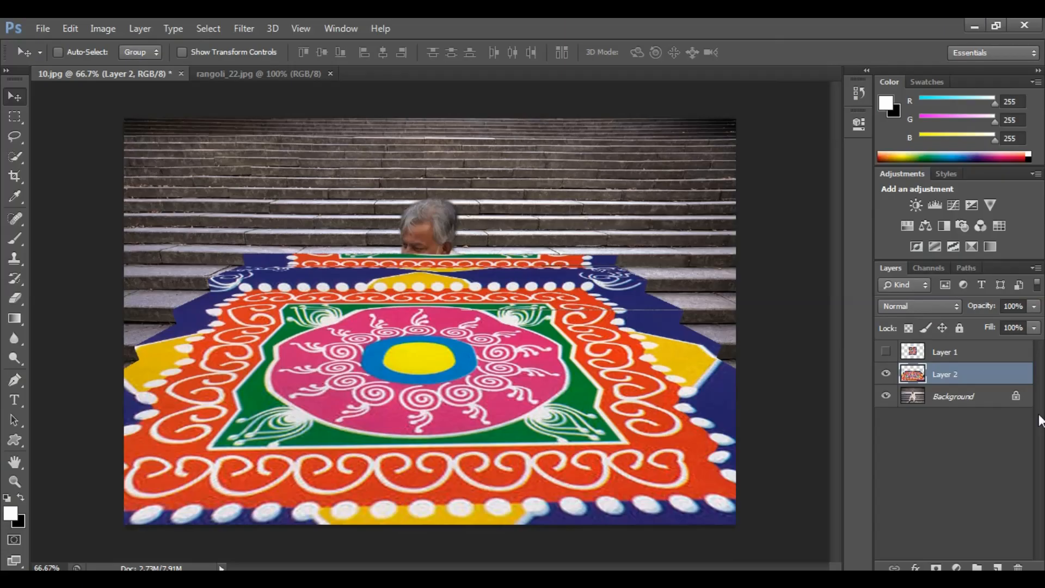
{"action": "left_click", "coordinate": [916, 309]}
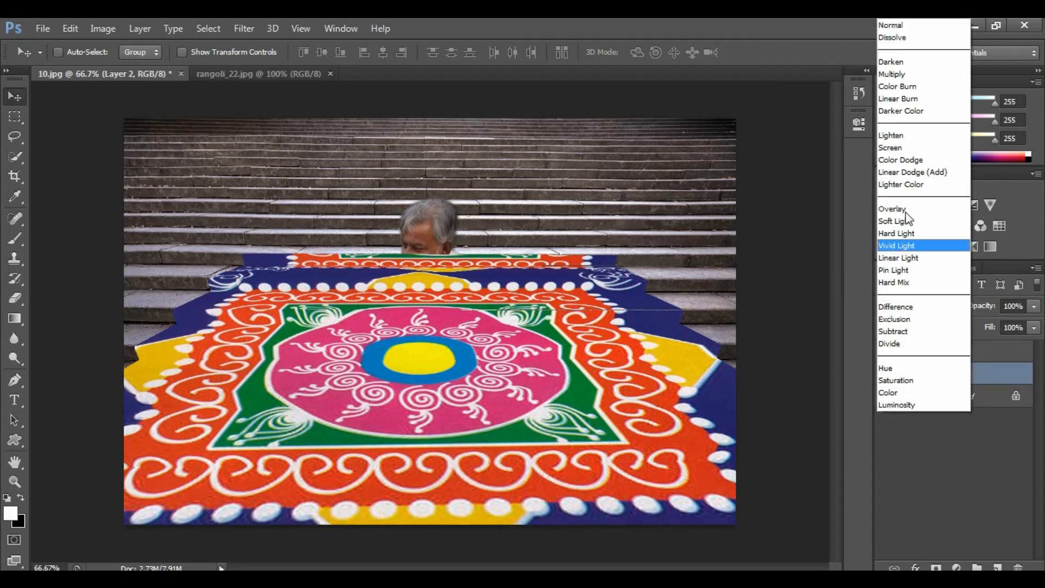
{"action": "left_click", "coordinate": [891, 76]}
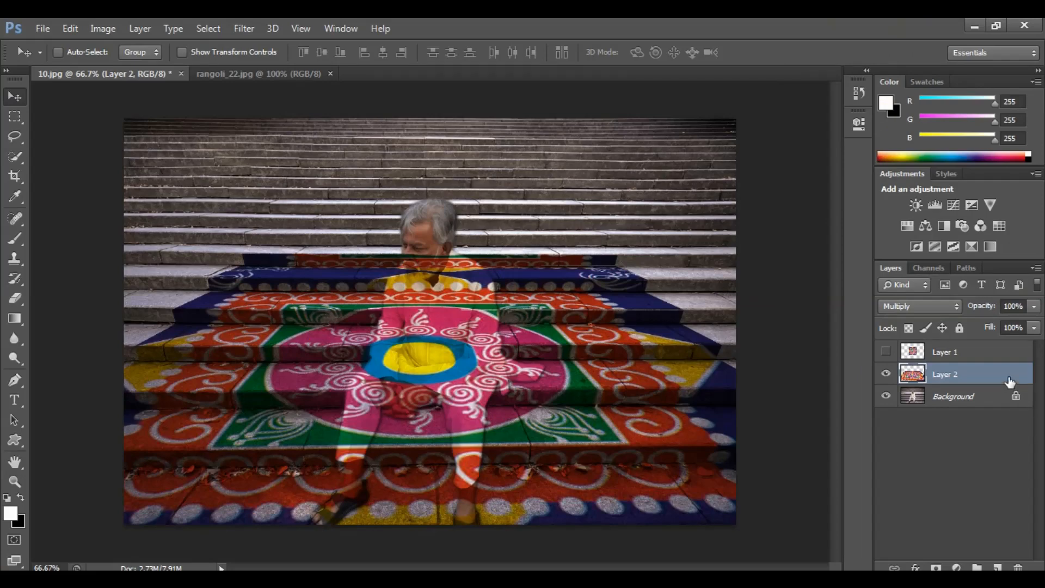
Set the perspective rangoli layer's Blend If so the Underlying Layer highlights fade across a split range of 156 / 255.
{"action": "double_click", "coordinate": [1009, 381]}
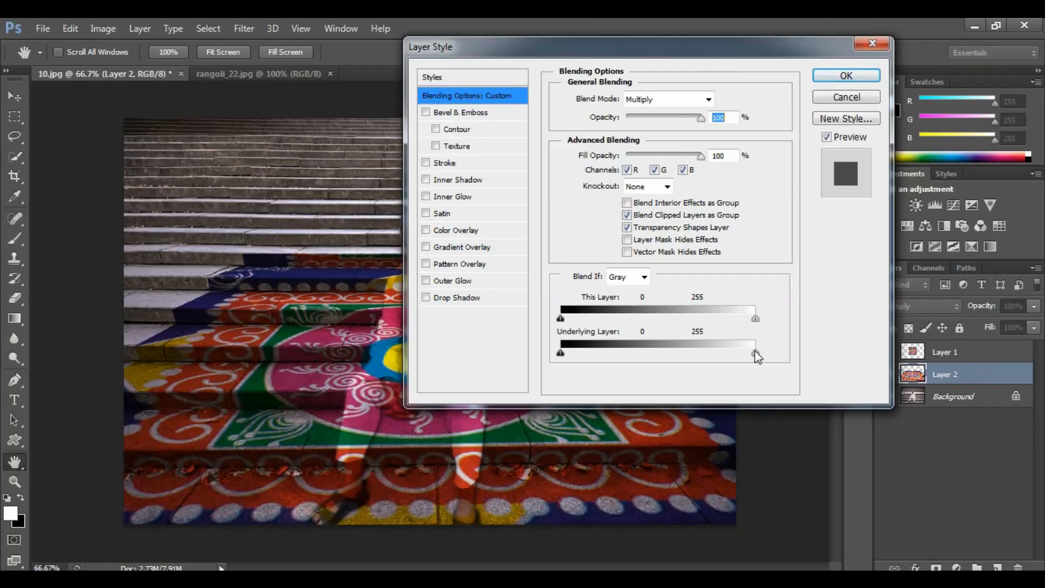
{"action": "left_click_drag", "start_coordinate": [756, 356], "coordinate": [690, 356]}
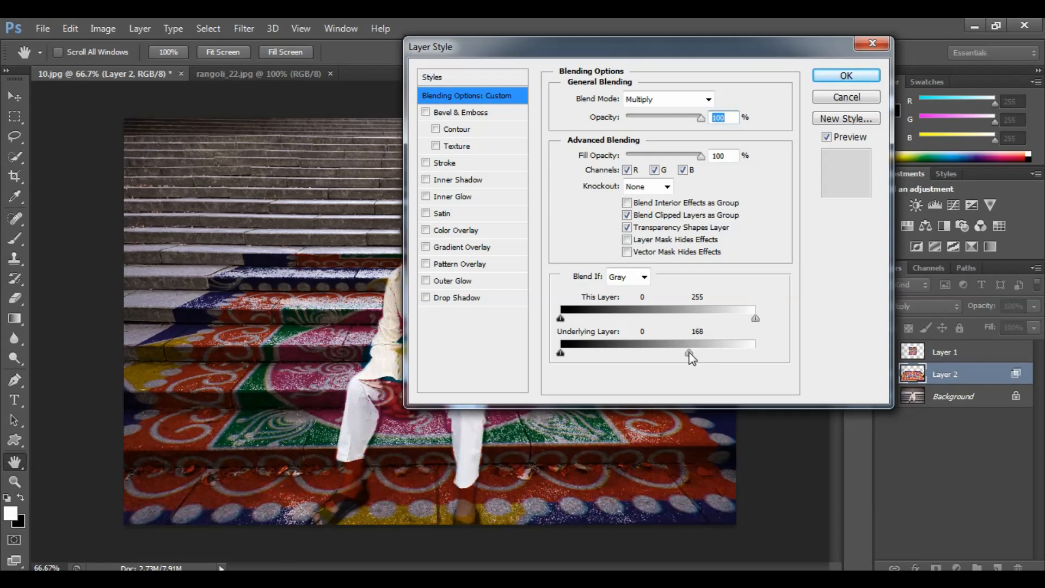
{"action": "key", "text": "alt"}
{"action": "left_click_drag", "start_coordinate": [689, 353], "coordinate": [769, 347]}
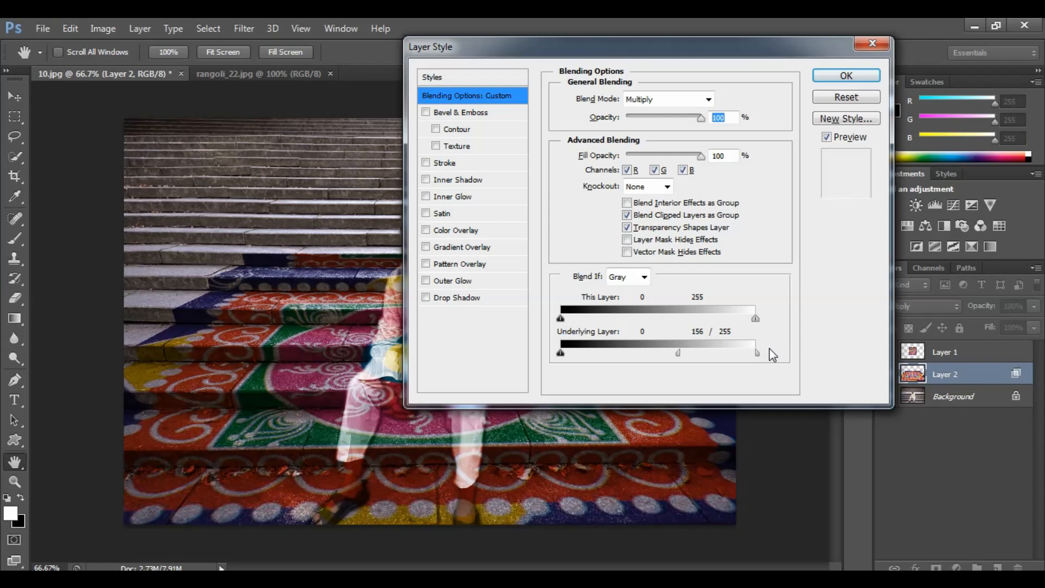
{"action": "left_click", "coordinate": [830, 75]}
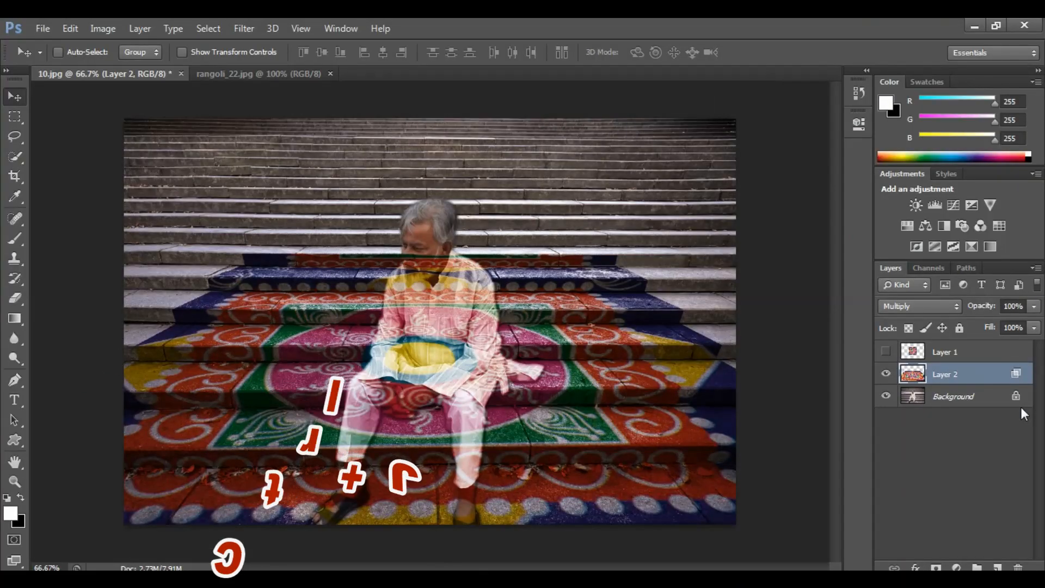
Duplicate the perspective rangoli layer and split the copy's Blend If Underlying Layer shadows to 0 / 95.
{"action": "key", "text": "ctrl+j"}
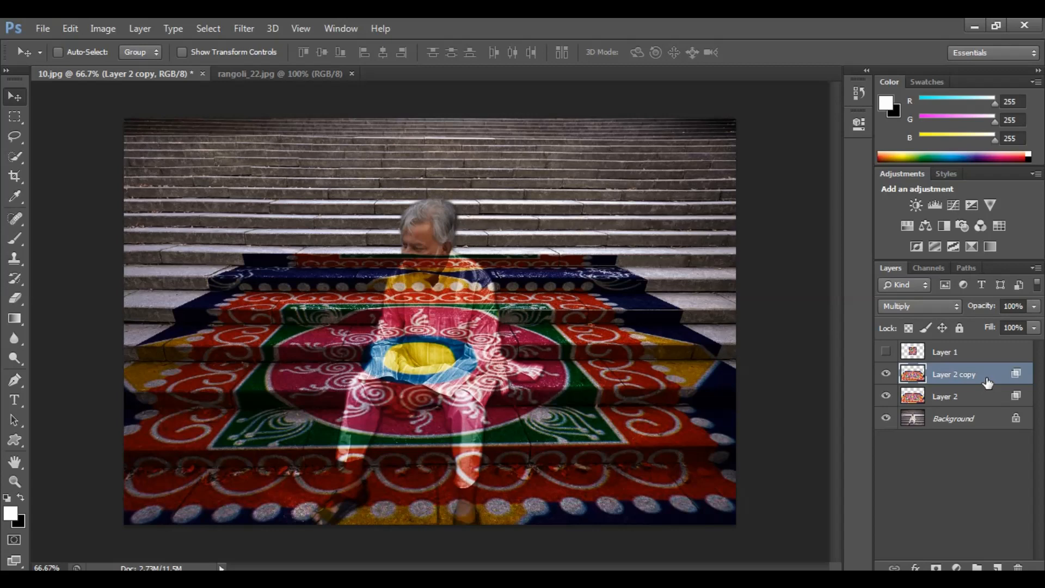
{"action": "double_click", "coordinate": [988, 383]}
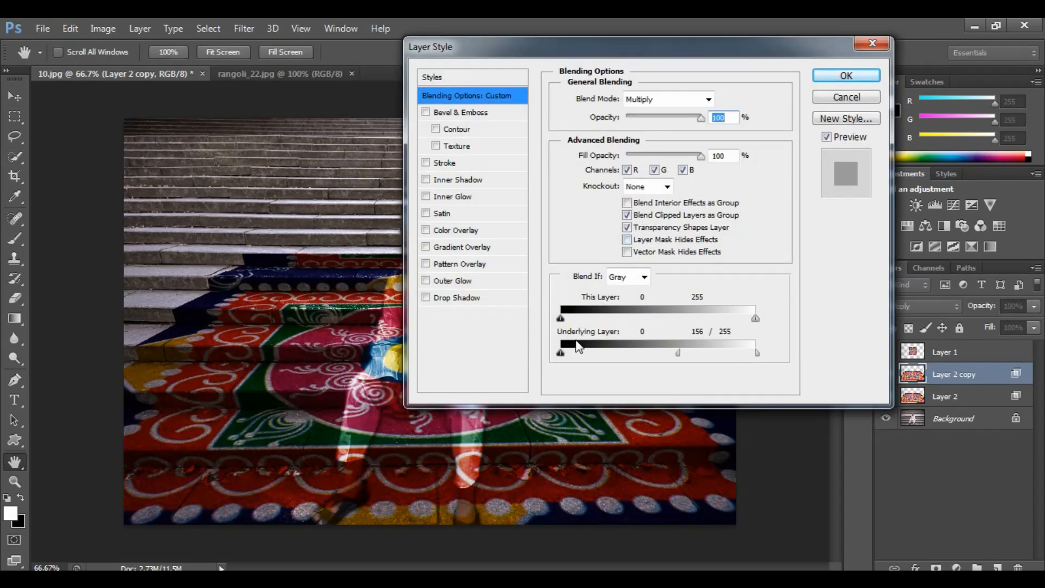
{"action": "left_click_drag", "start_coordinate": [561, 354], "coordinate": [602, 358]}
{"action": "left_click_drag", "start_coordinate": [619, 359], "coordinate": [633, 360]}
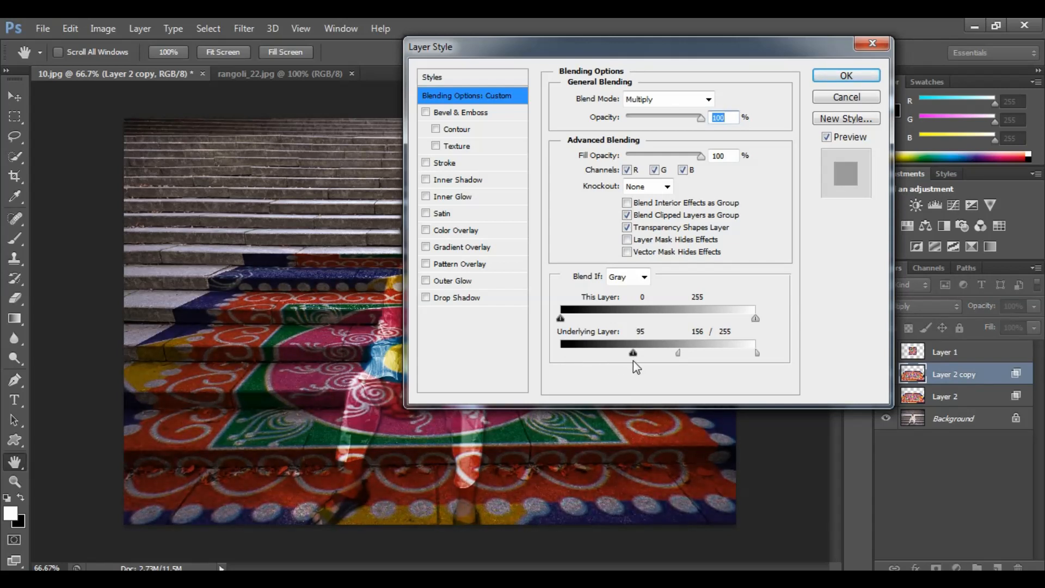
{"action": "left_click_drag", "start_coordinate": [633, 354], "coordinate": [543, 352], "text": "alt"}
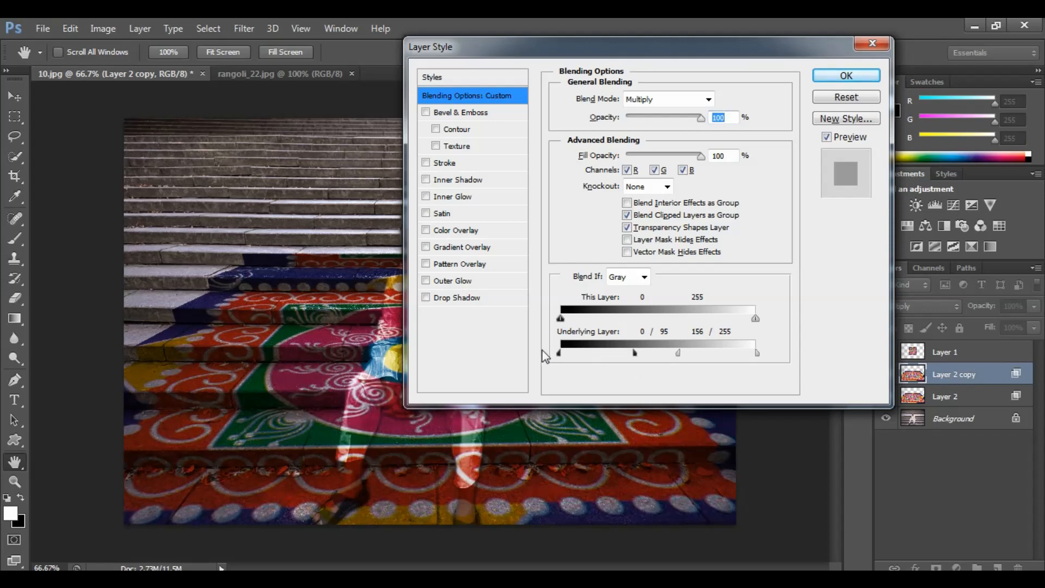
{"action": "left_click", "coordinate": [825, 79]}
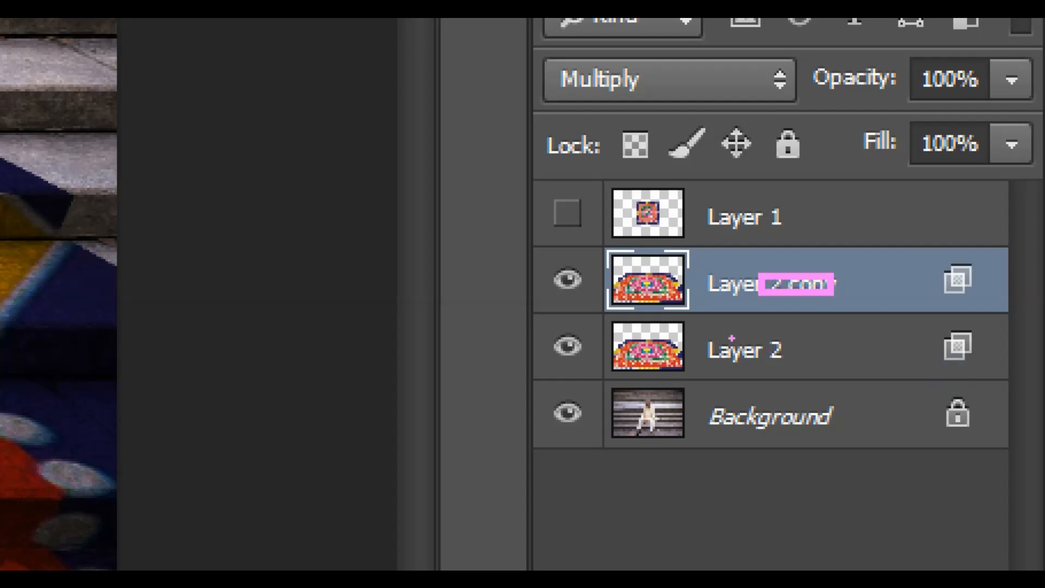
Group the perspective rangoli layer and its copy together.
{"action": "left_click_drag", "start_coordinate": [732, 338], "coordinate": [804, 364]}
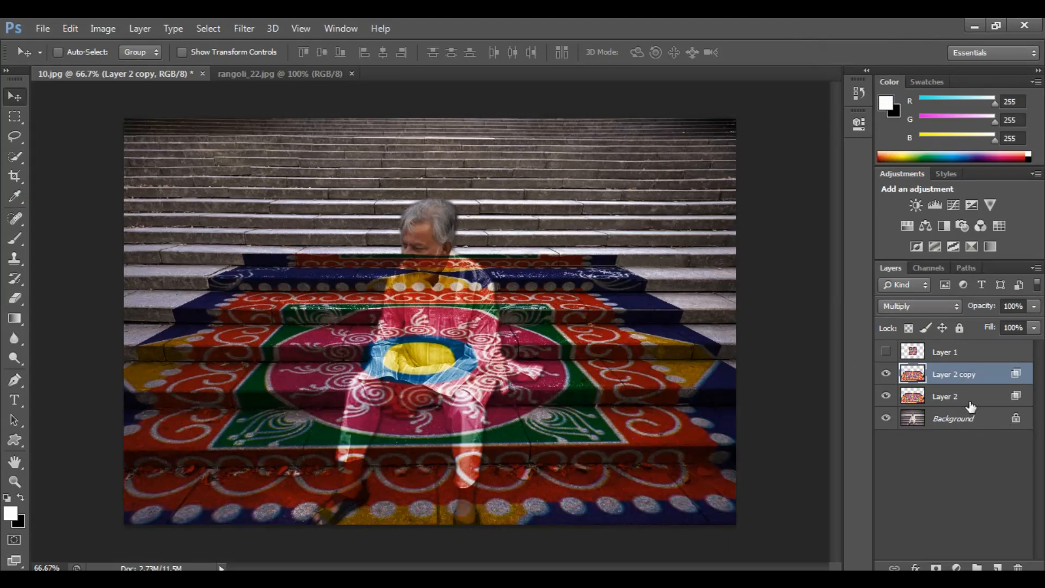
{"action": "left_click", "coordinate": [970, 405], "text": "shift"}
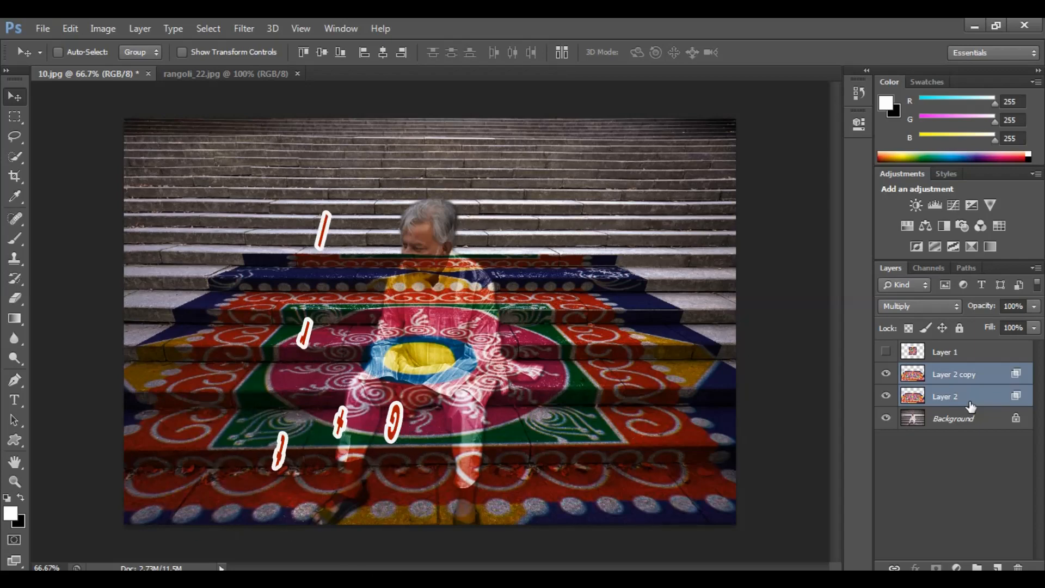
{"action": "key", "text": "ctrl+g"}
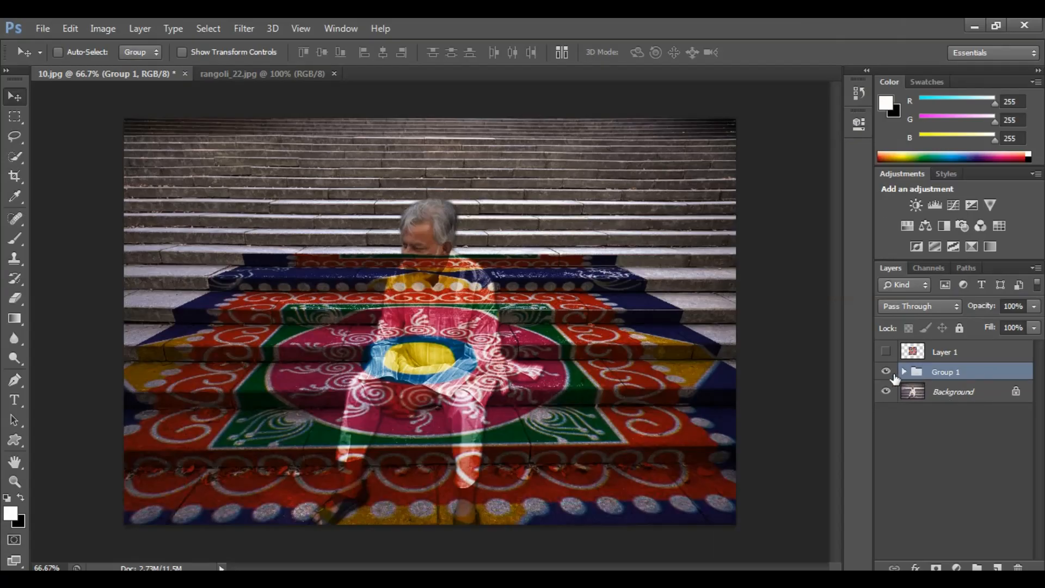
Hide the rangoli group and make the Background layer active.
{"action": "left_click", "coordinate": [848, 364]}
{"action": "left_click", "coordinate": [885, 373]}
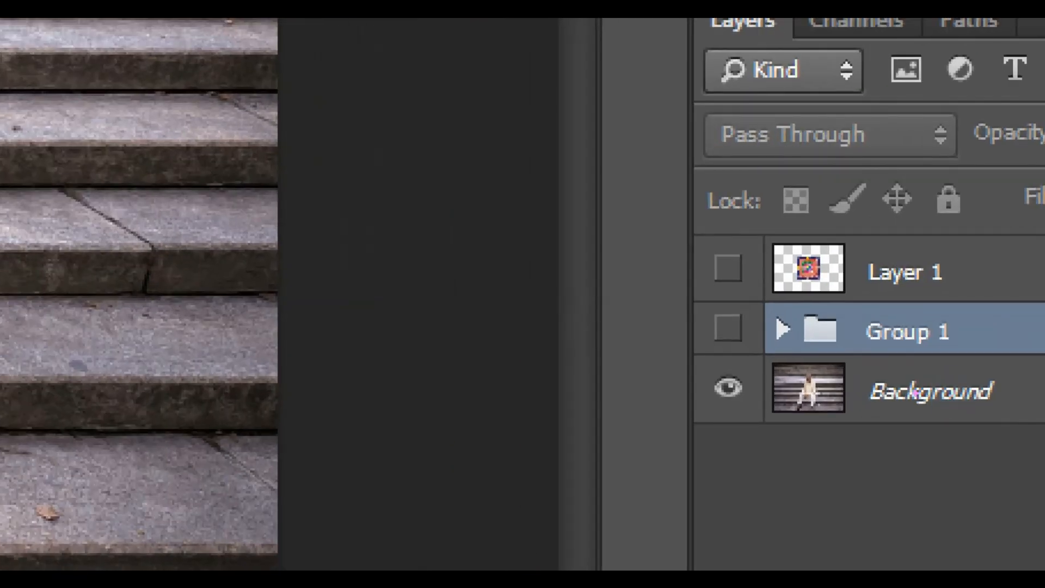
{"action": "left_click_drag", "start_coordinate": [895, 382], "coordinate": [938, 397]}
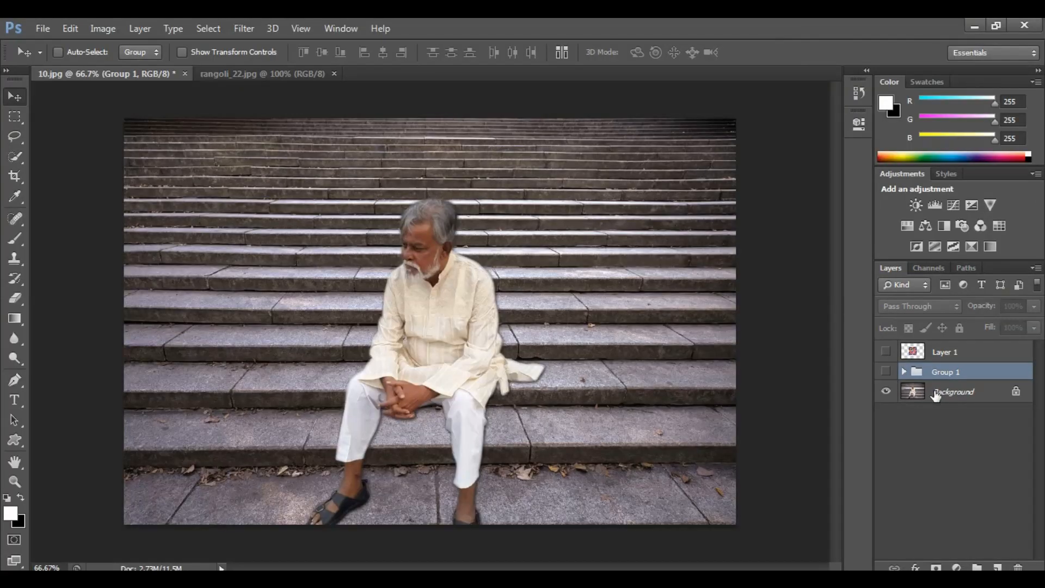
{"action": "left_click", "coordinate": [936, 395]}
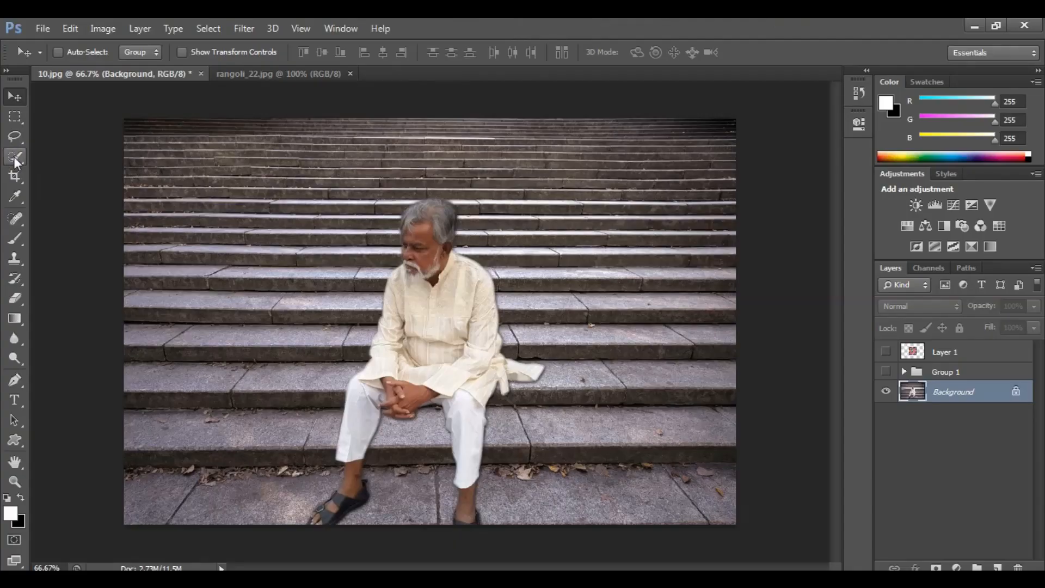
Select the whole seated man, from hair to sandals, on the Background layer with the Quick Selection tool.
{"action": "left_click", "coordinate": [14, 155]}
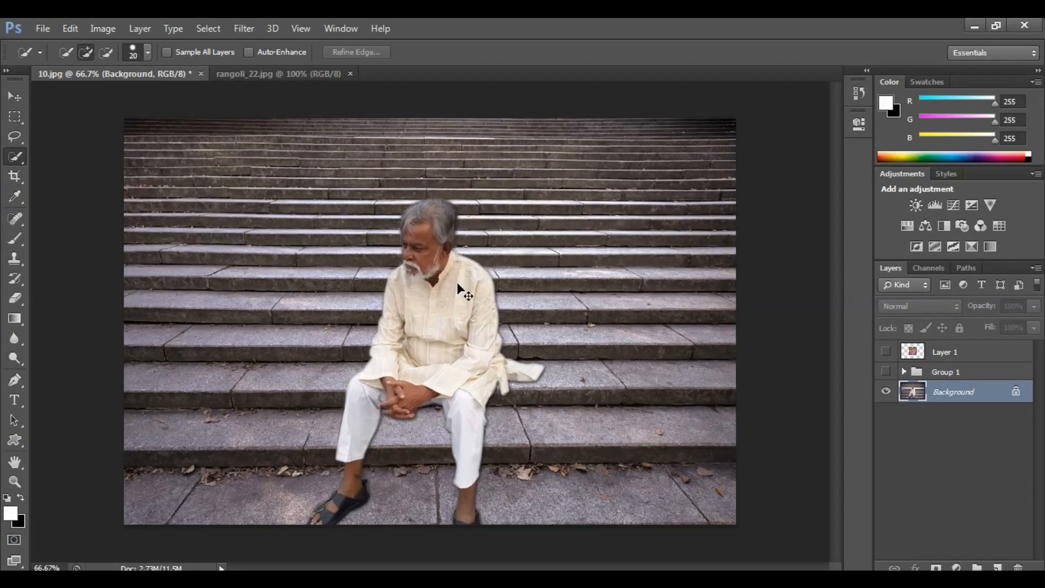
{"action": "key", "text": "ctrl+plus"}
{"action": "mouse_move", "coordinate": [461, 287]}
{"action": "left_mouse_down"}
{"action": "mouse_move", "coordinate": [433, 215]}
{"action": "mouse_move", "coordinate": [433, 181]}
{"action": "mouse_move", "coordinate": [444, 174]}
{"action": "mouse_move", "coordinate": [479, 327]}
{"action": "mouse_move", "coordinate": [479, 377]}
{"action": "mouse_move", "coordinate": [474, 359]}
{"action": "mouse_move", "coordinate": [470, 402]}
{"action": "mouse_move", "coordinate": [410, 353]}
{"action": "mouse_move", "coordinate": [373, 401]}
{"action": "mouse_move", "coordinate": [342, 497]}
{"action": "left_mouse_up"}
{"action": "key", "text": "ctrl+minus"}
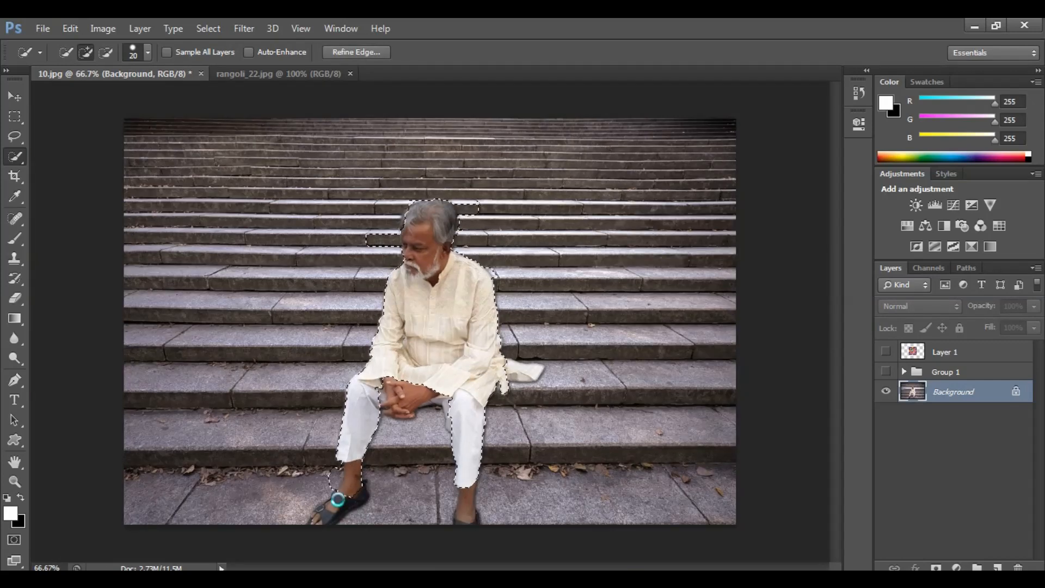
{"action": "key", "text": "ctrl+minus"}
{"action": "key", "text": "ctrl+plus"}
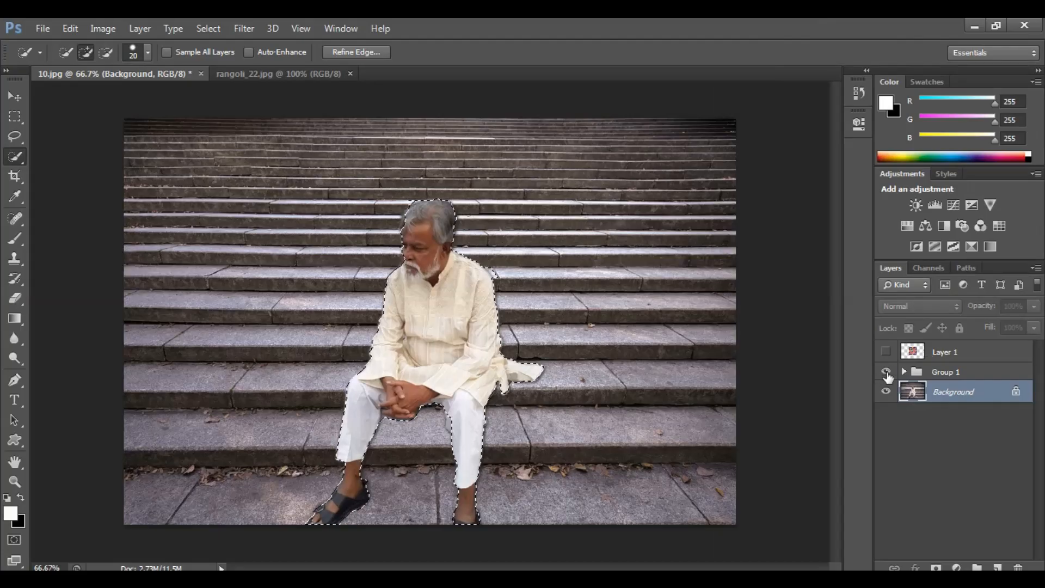
Show the rangoli group again and add an inverted layer mask from the selection so the pattern is hidden over the man.
{"action": "left_click", "coordinate": [886, 372]}
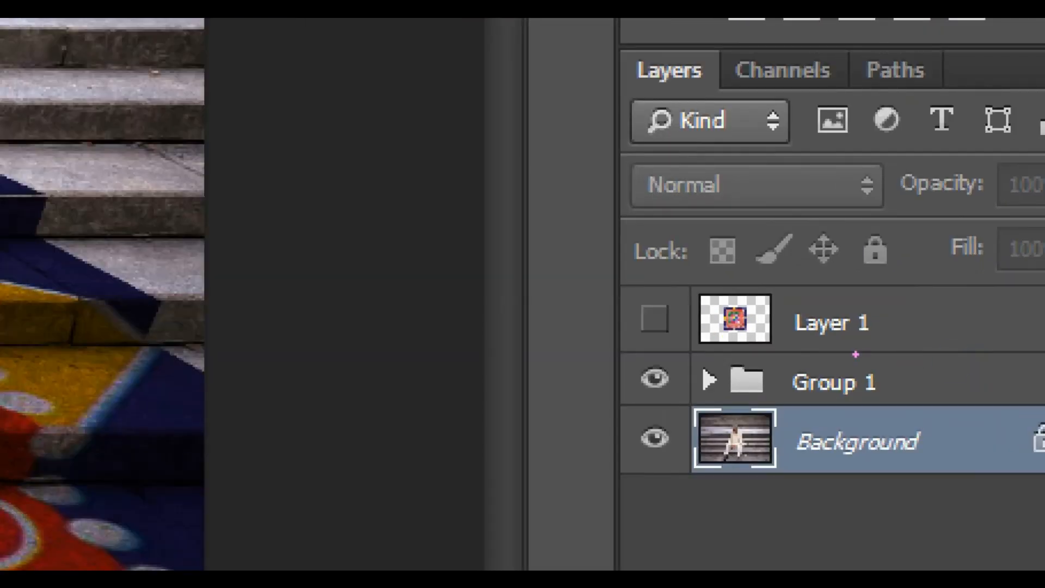
{"action": "left_click_drag", "start_coordinate": [856, 354], "coordinate": [909, 407]}
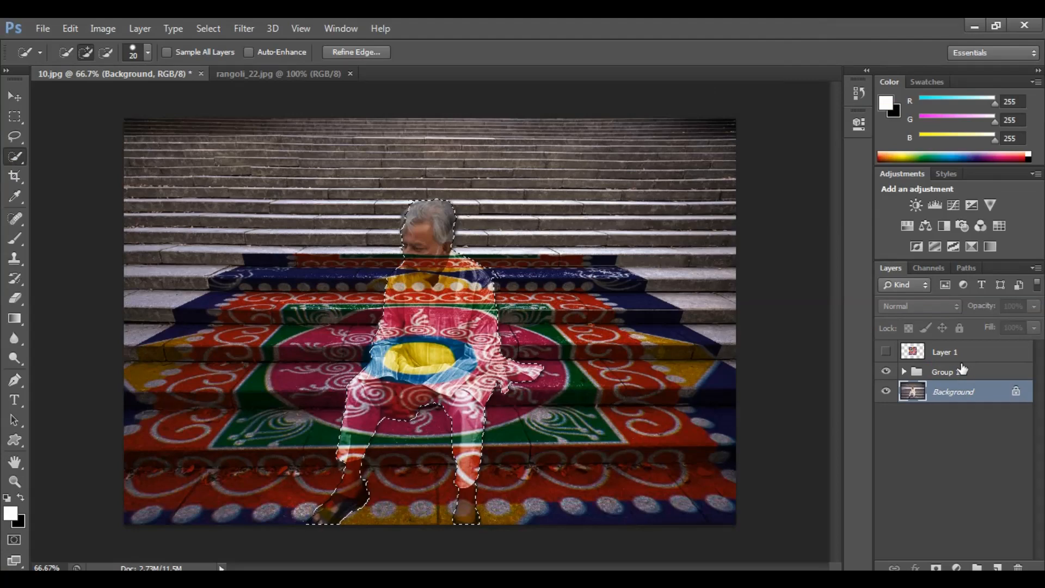
{"action": "left_click", "coordinate": [874, 384]}
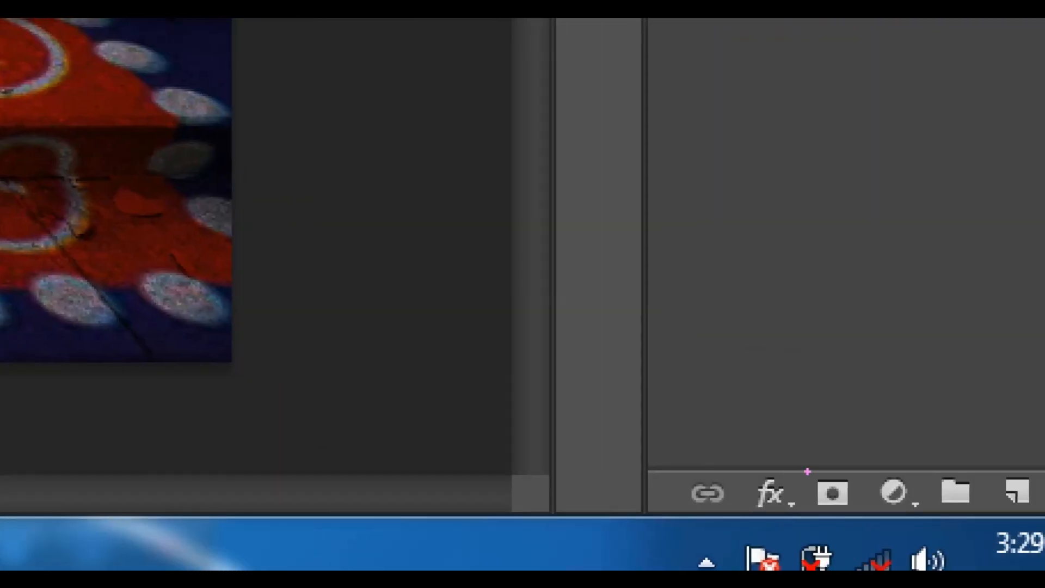
{"action": "left_click_drag", "start_coordinate": [804, 468], "coordinate": [861, 517]}
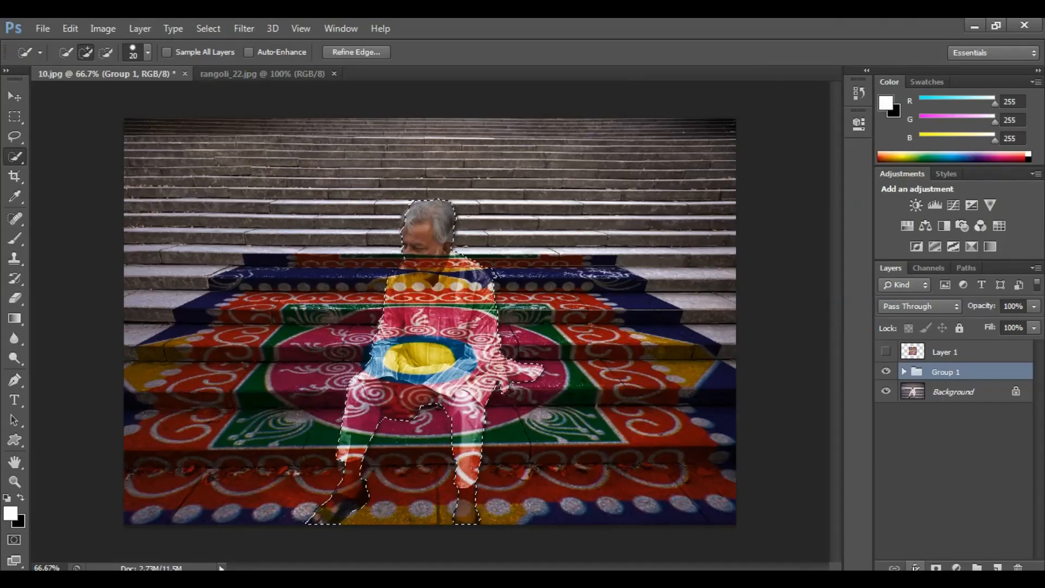
{"action": "left_click", "coordinate": [934, 568]}
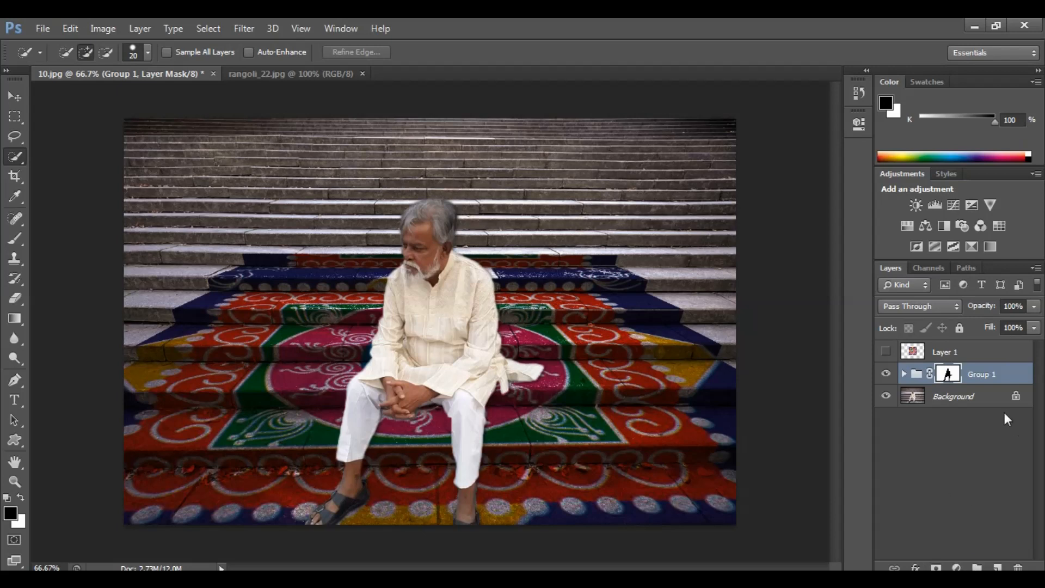
Lower the opacity of the masked rangoli group to 70%.
{"action": "left_click", "coordinate": [995, 378]}
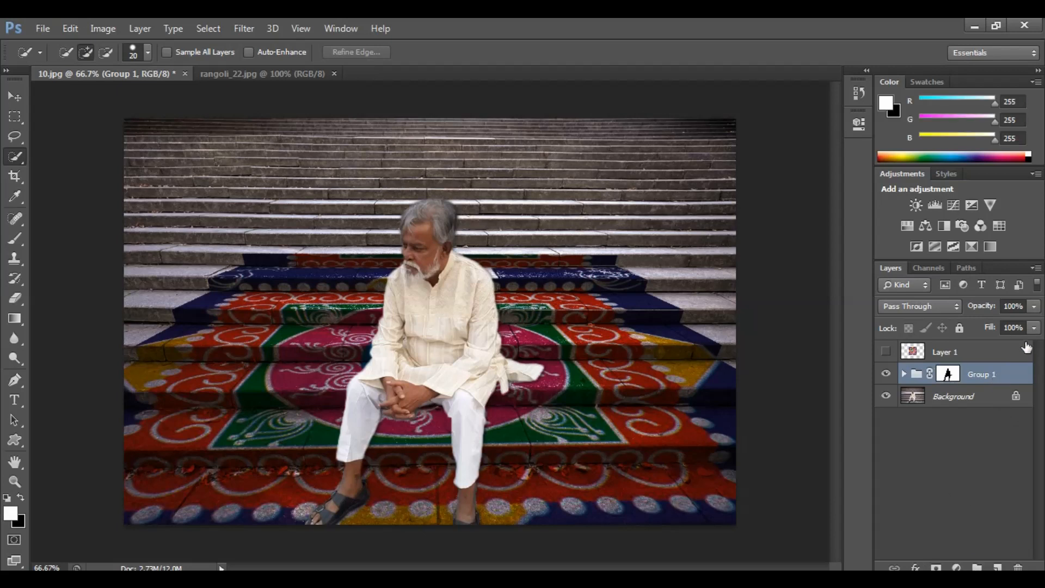
{"action": "left_click", "coordinate": [1034, 306]}
{"action": "left_click_drag", "start_coordinate": [1000, 321], "coordinate": [999, 323]}
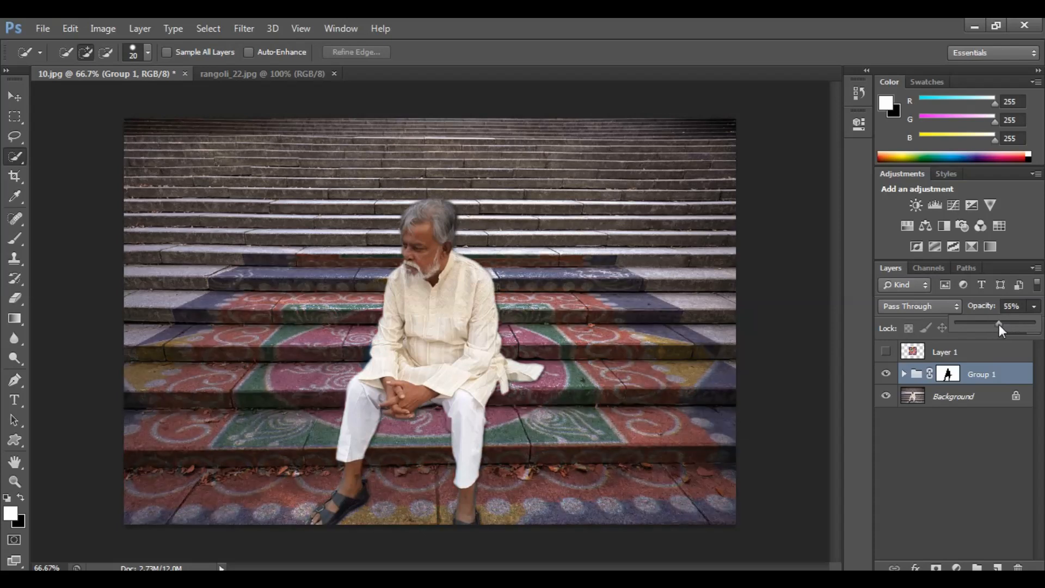
{"action": "key", "text": "ctrl+minus"}
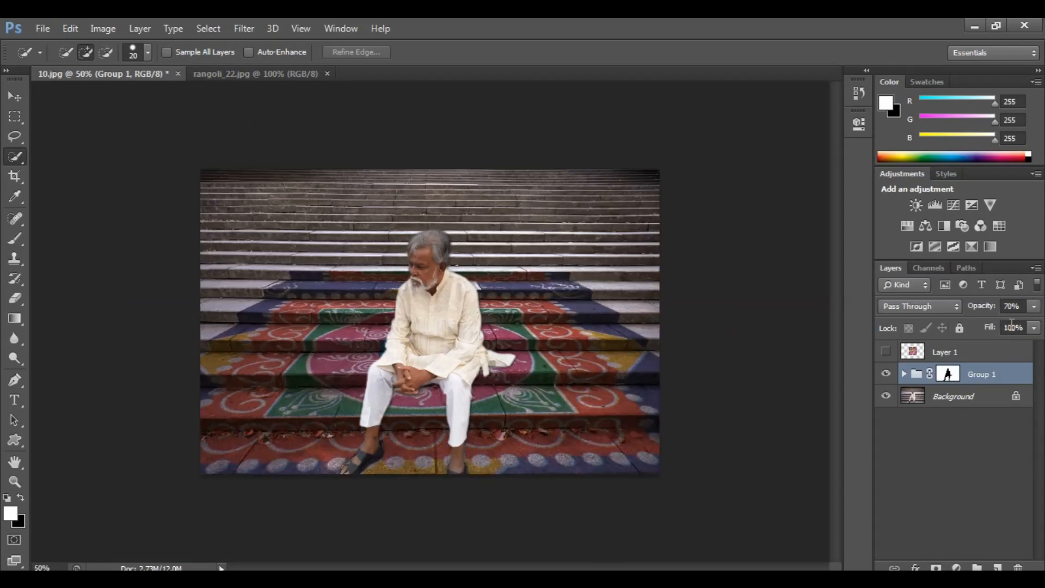